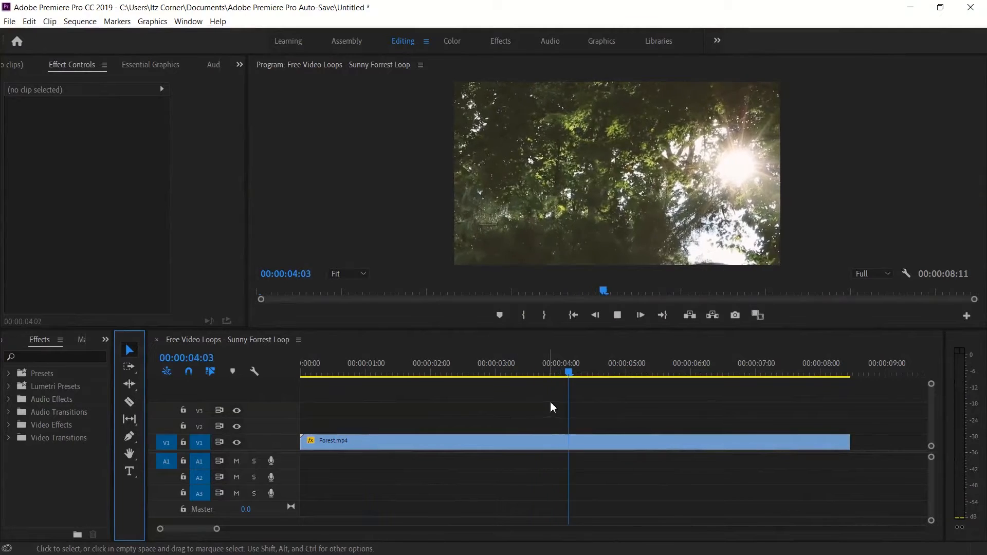
Draw an outlined rectangle across the middle of the video frame at the start of the sequence.
key("space")
left_click_drag(616, 371, 210, 387)
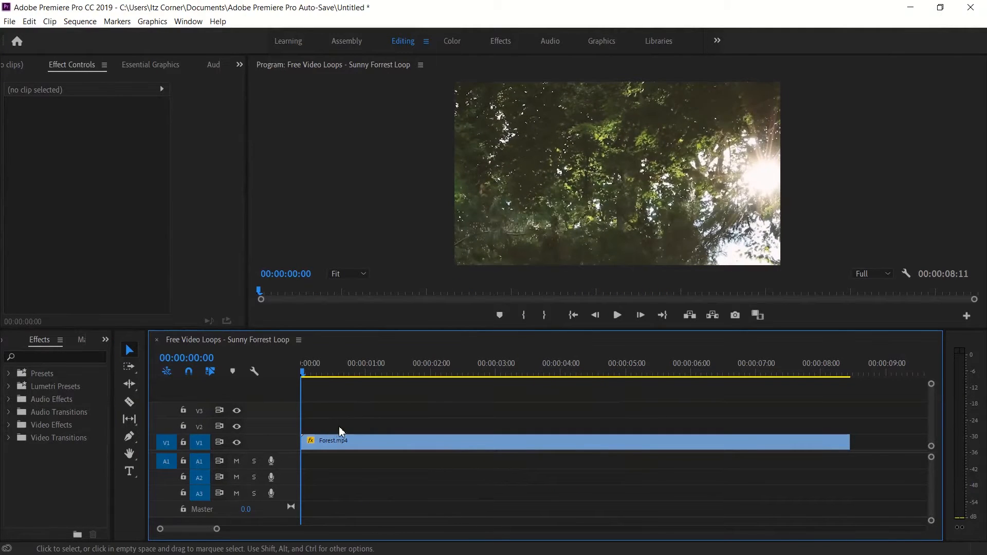
left_click(126, 445)
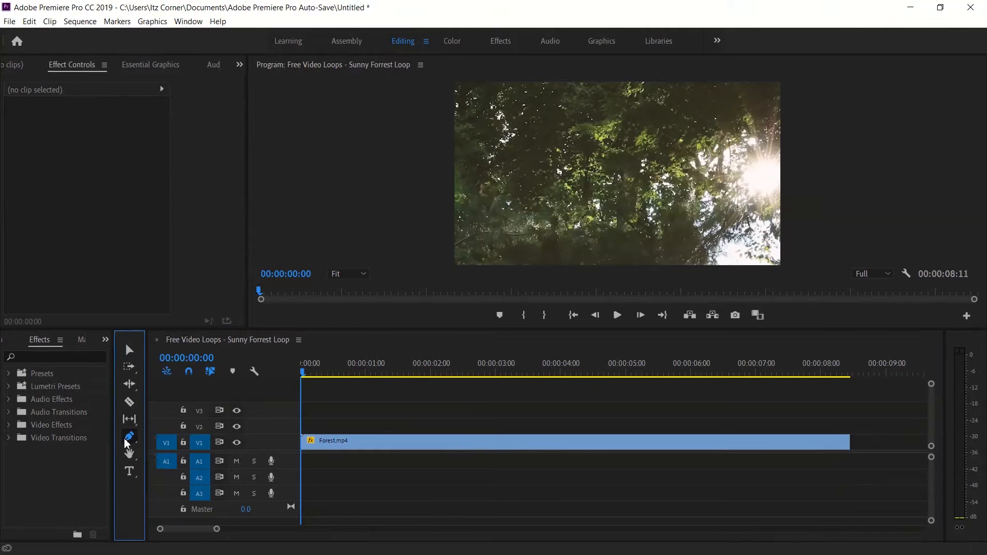
left_click(160, 451)
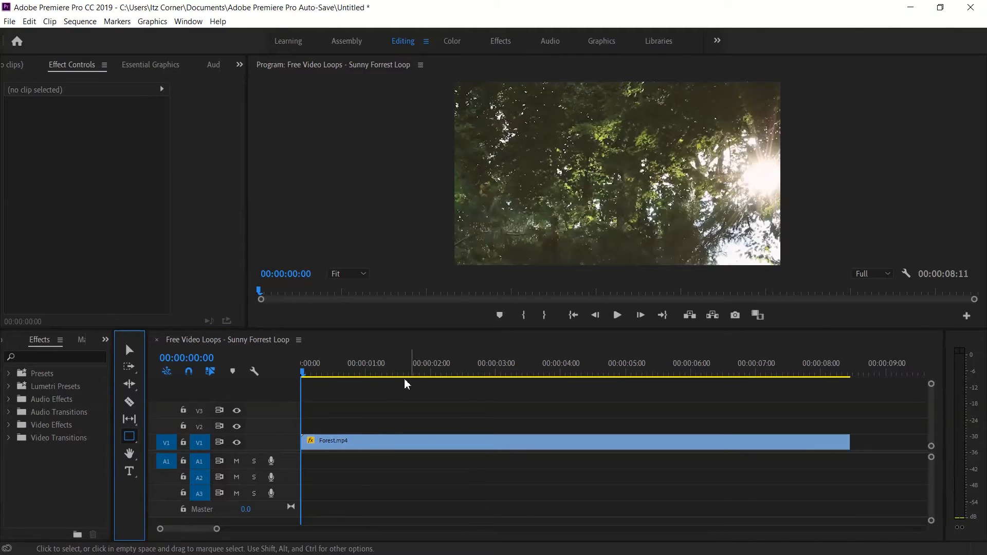
left_click_drag(529, 153, 703, 202)
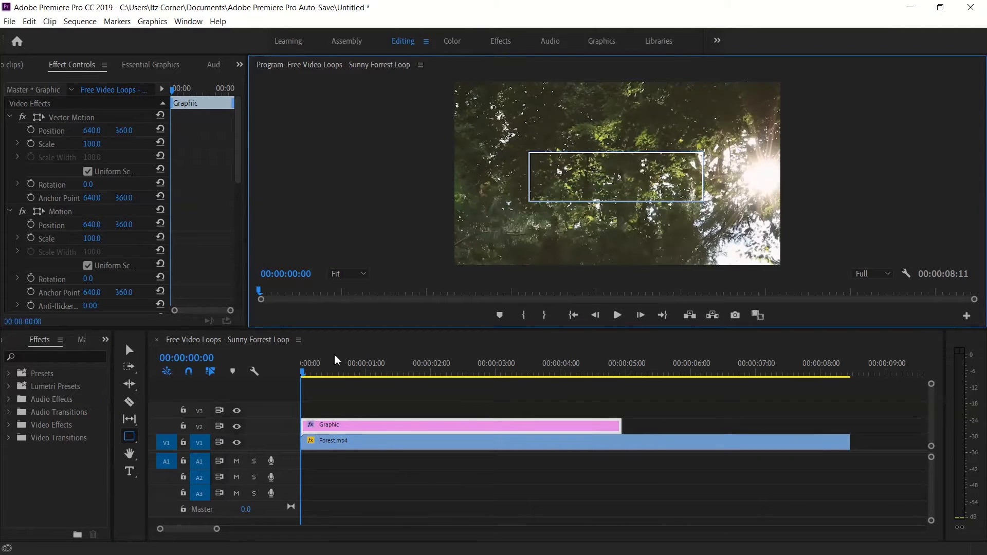
left_click(132, 354)
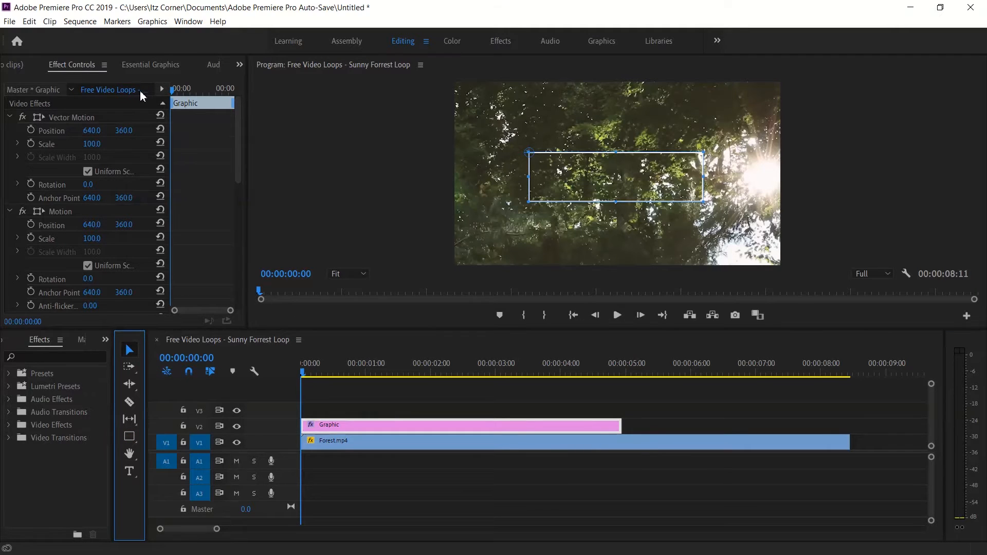
Center the rectangle shape both vertically and horizontally in the video frame.
left_click(142, 66)
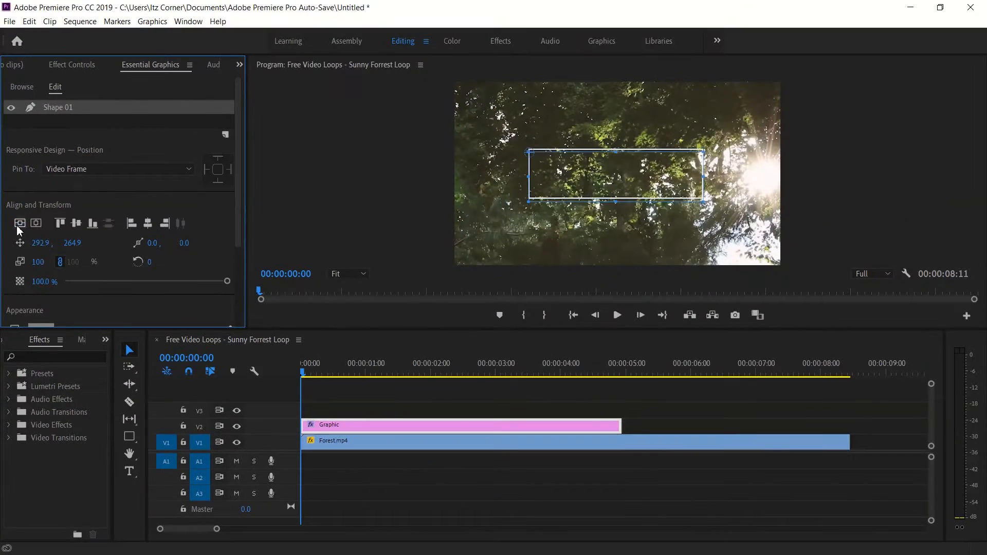
left_click(33, 329)
left_click(65, 334)
left_click(130, 354)
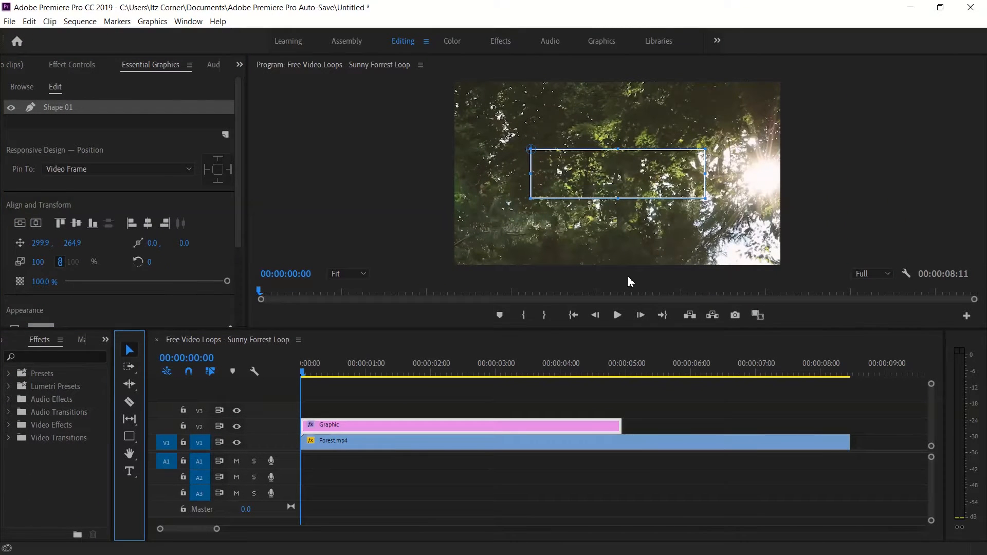
Keyframe the rectangle graphic's opacity at 0% at the start of the clip.
left_click(514, 427)
left_click(73, 63)
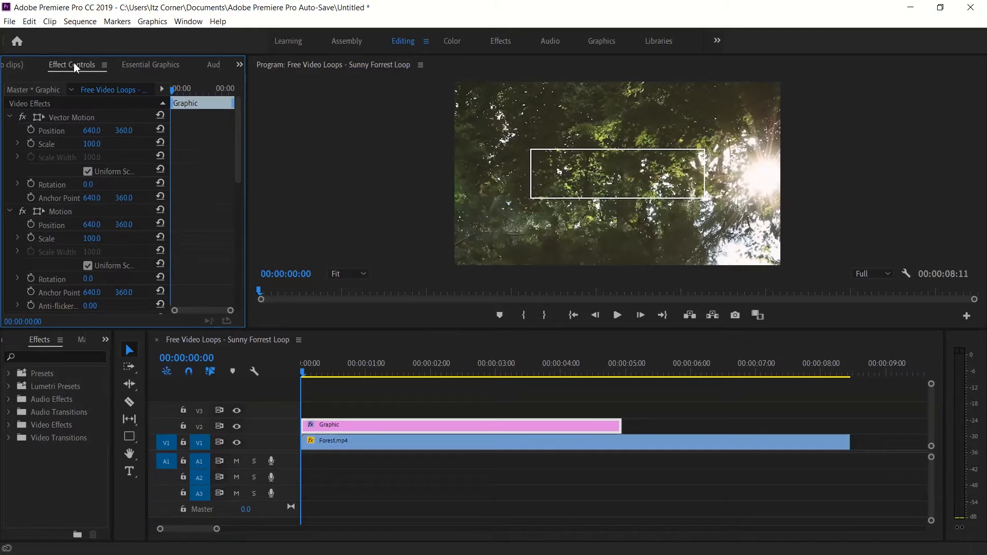
left_click_drag(237, 149, 237, 210)
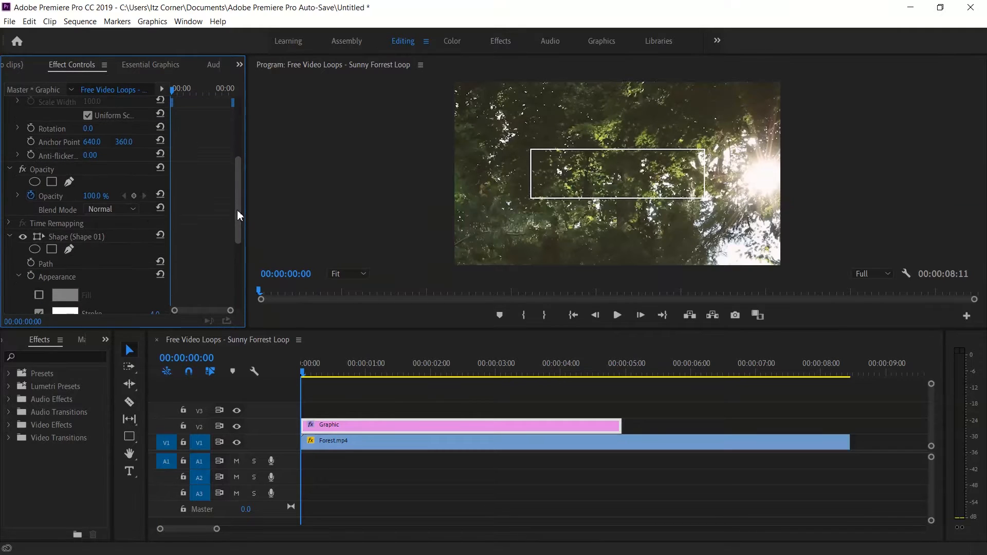
left_click(51, 169)
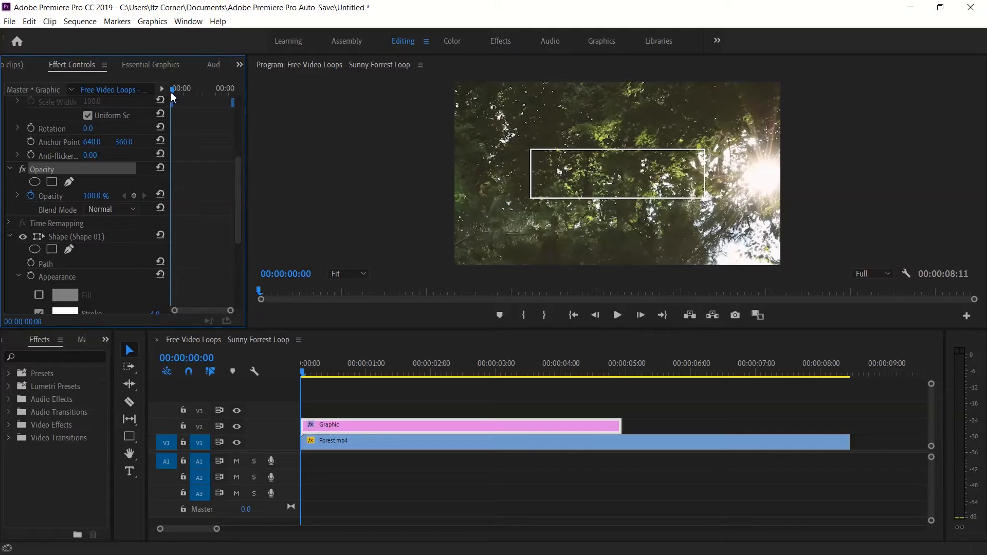
left_click(102, 196)
type("0")
key("Return")
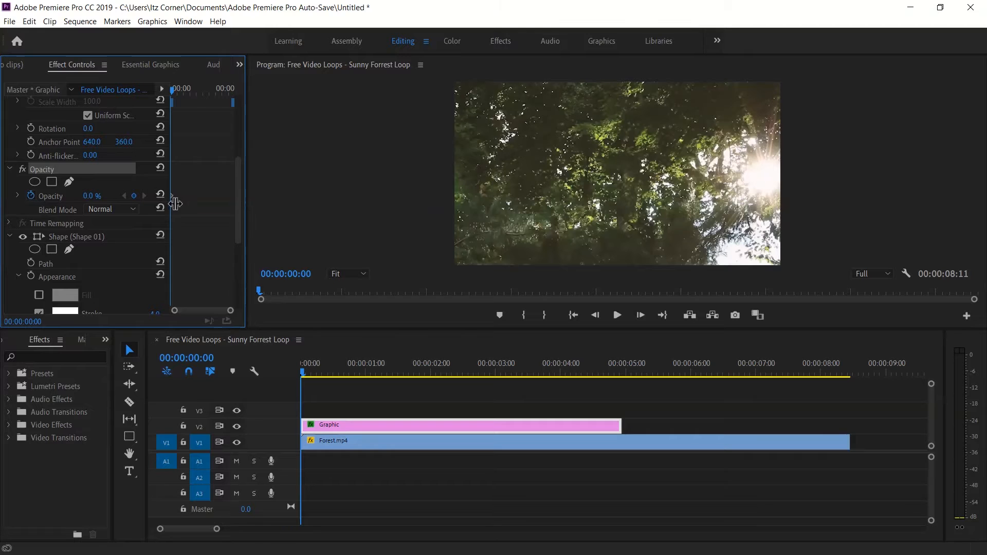
Add a 100% opacity keyframe to the rectangle graphic at 00:00:03:02 and set its first opacity keyframe to Bezier interpolation.
left_click_drag(172, 90, 215, 98)
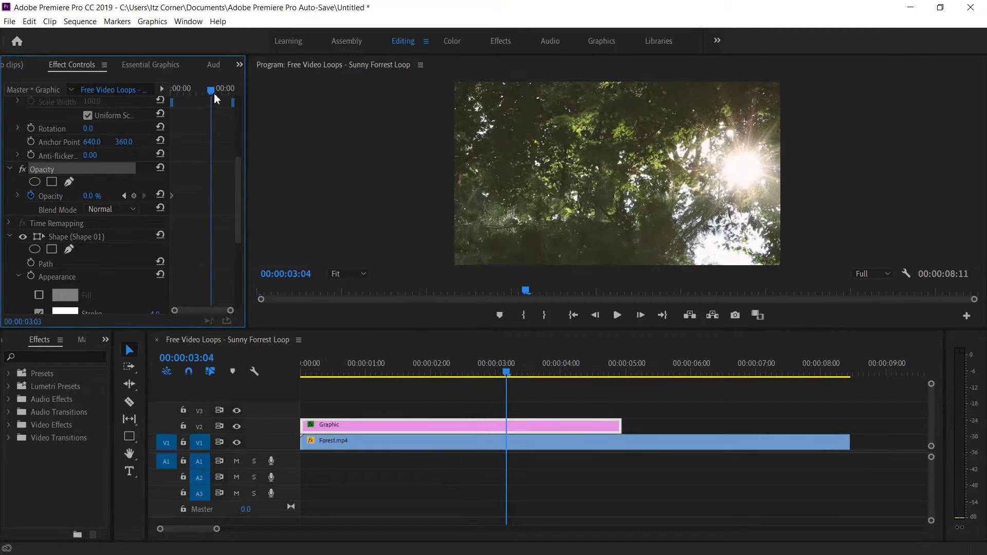
left_click(90, 196)
type("100")
key("Return")
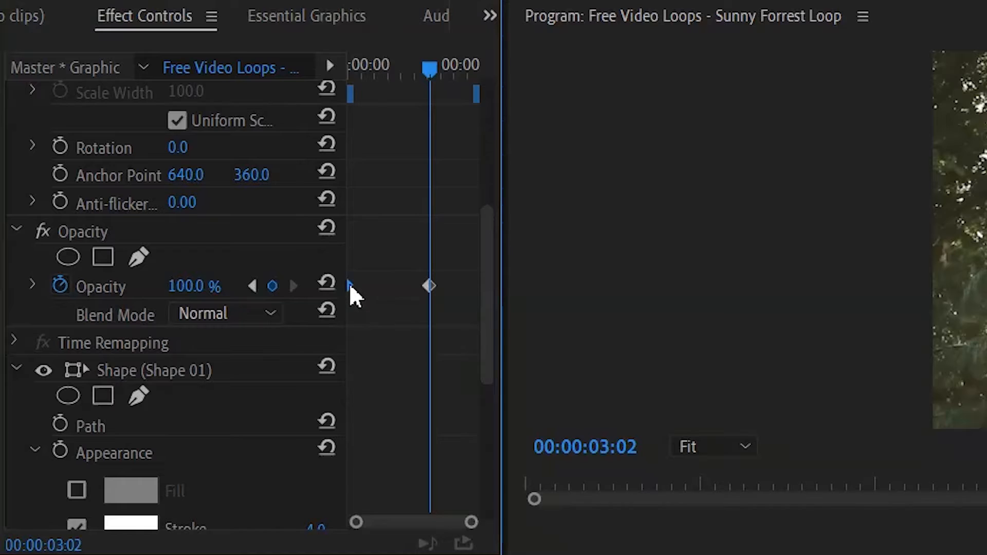
right_click(350, 286)
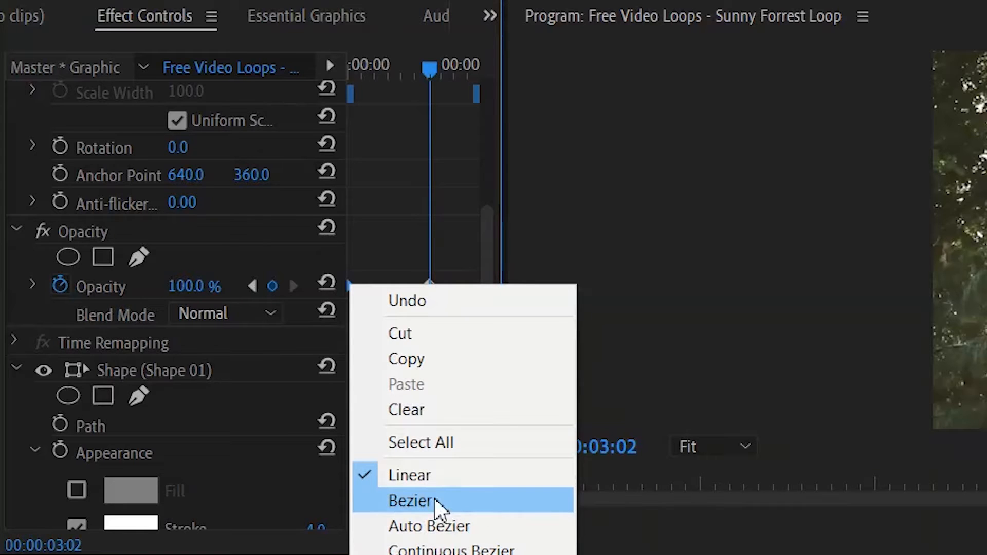
left_click(456, 498)
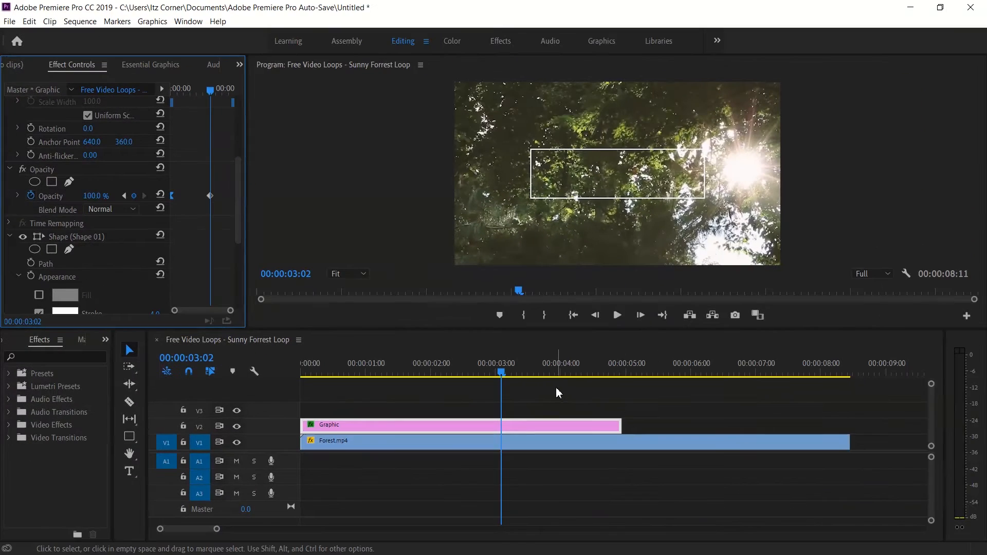
Play the sequence from the beginning to review the rectangle's fade-in.
left_click(224, 382)
key("Home")
key("space")
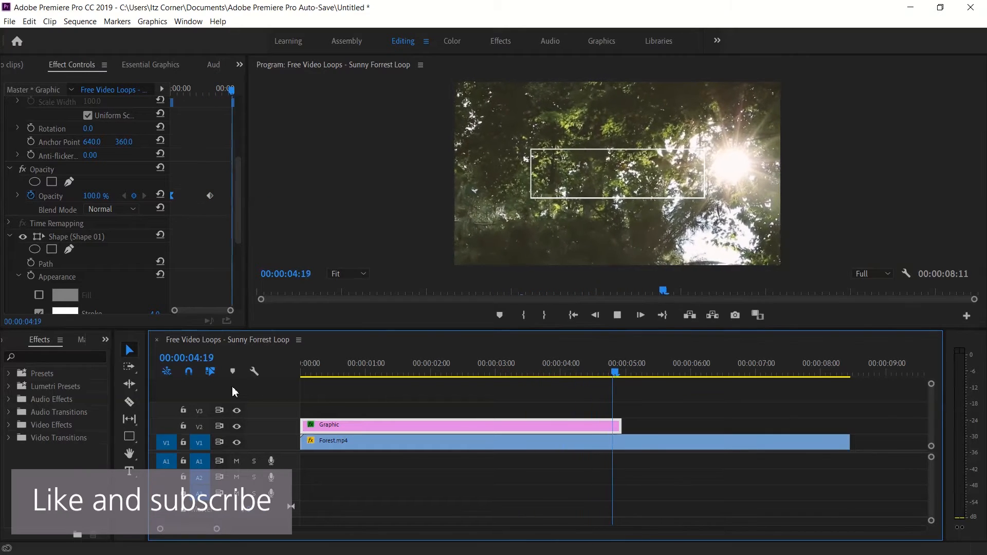
key("space")
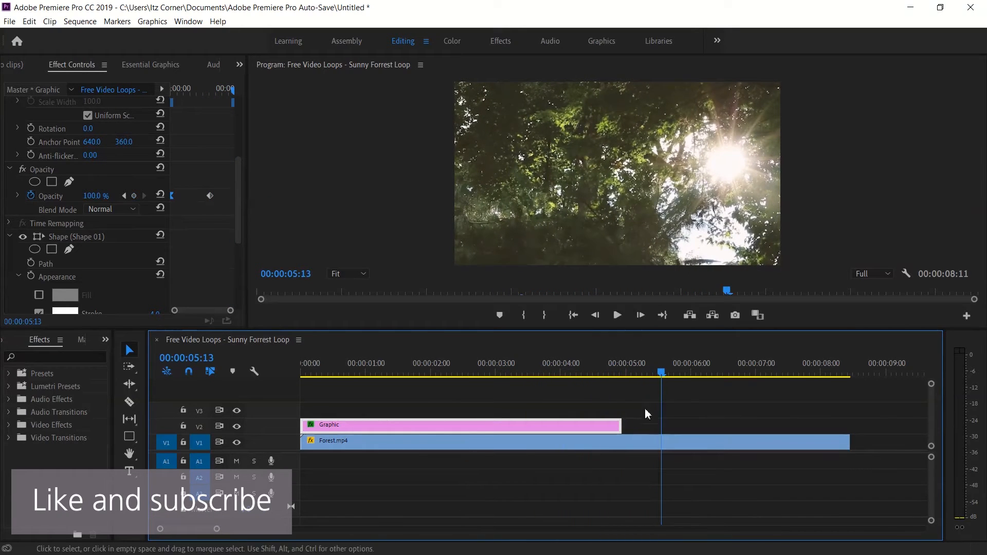
Extend the rectangle graphic clip to the end of Forest.mp4 and return the playhead to the start of the sequence.
left_click_drag(630, 433, 855, 436)
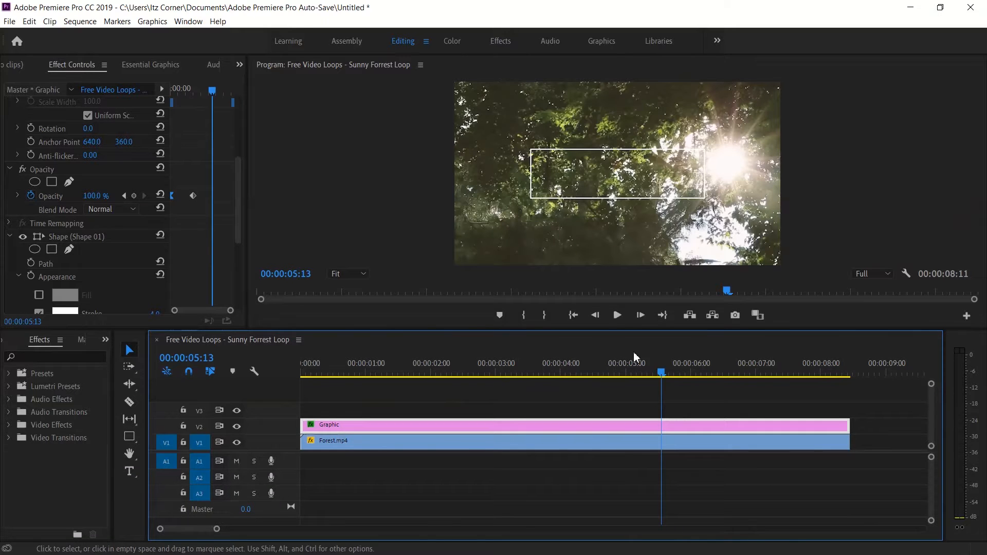
left_click_drag(662, 376, 208, 412)
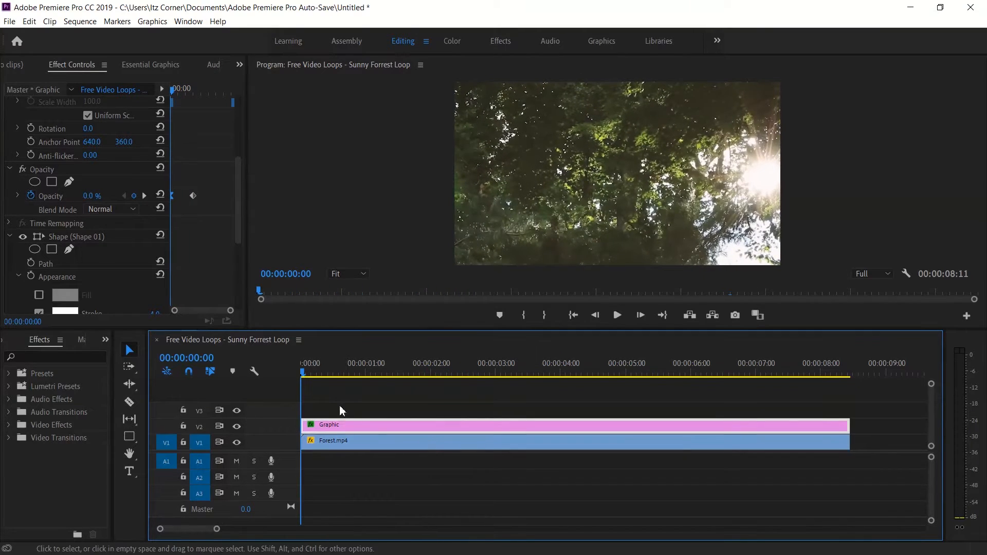
left_click(392, 478)
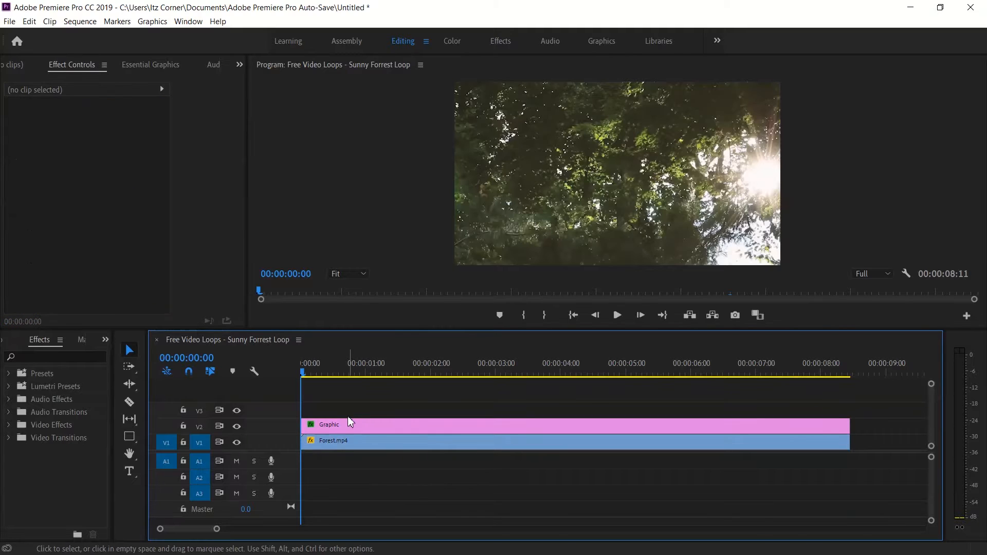
Add a text layer reading MOTION near the upper edge of the video frame.
left_click(129, 471)
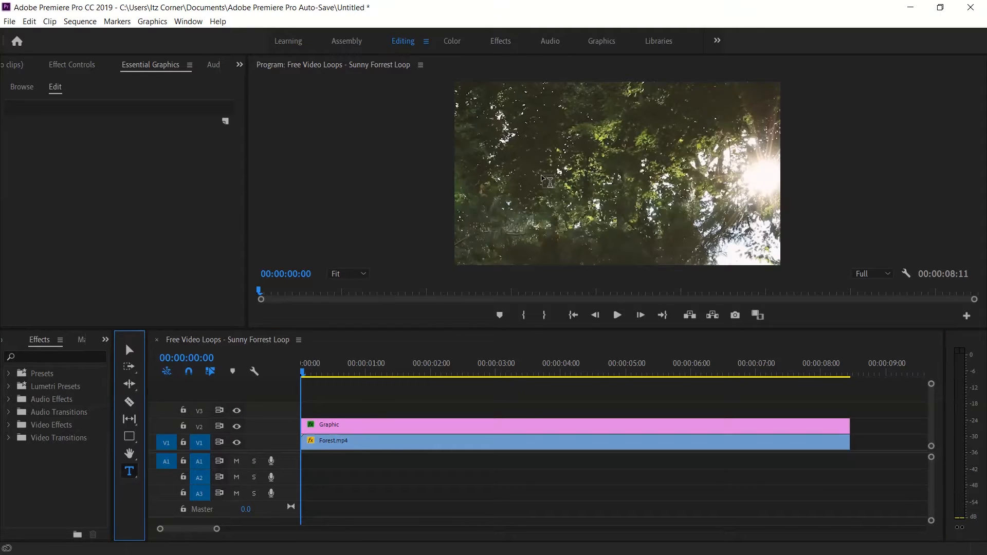
left_click(547, 104)
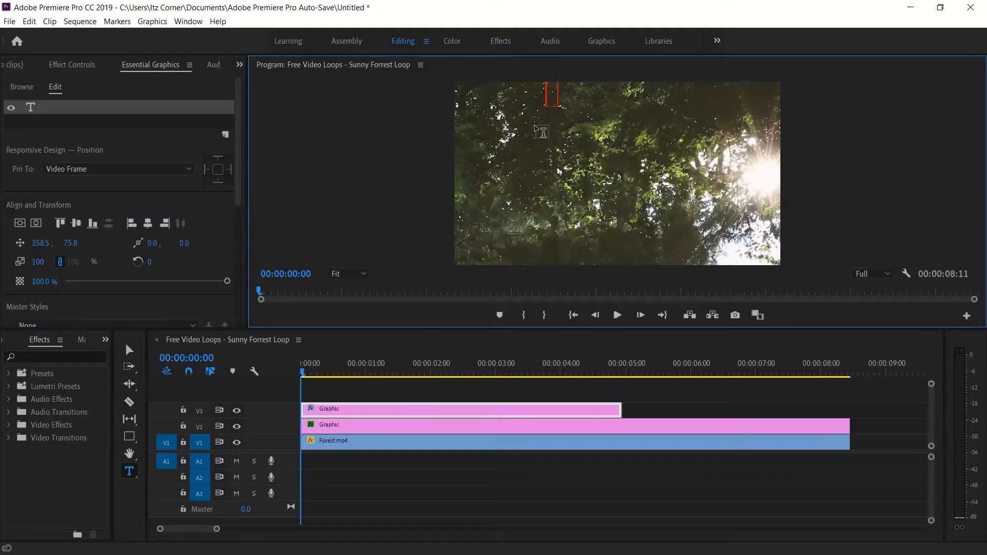
key("ctrl+z")
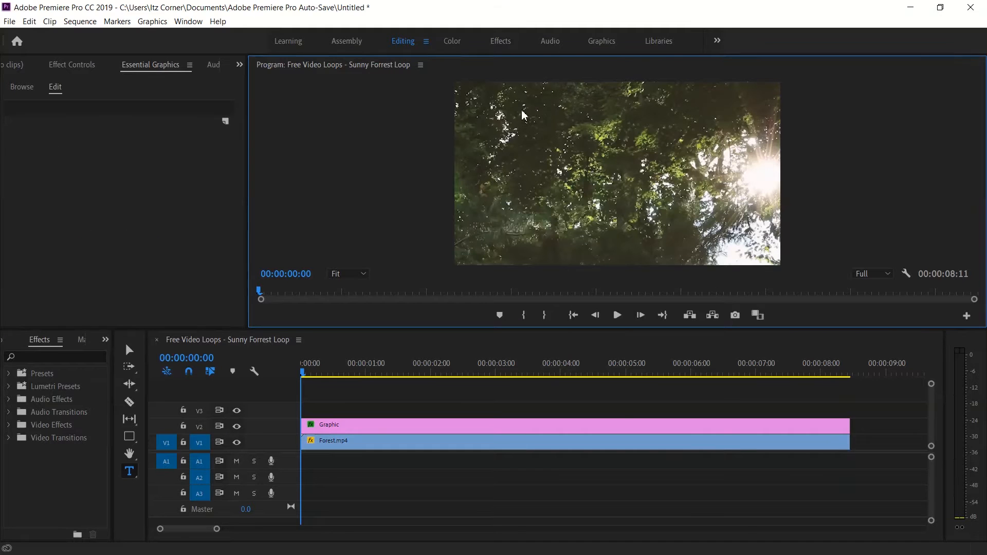
left_click(523, 114)
type("MOTION")
left_click(129, 350)
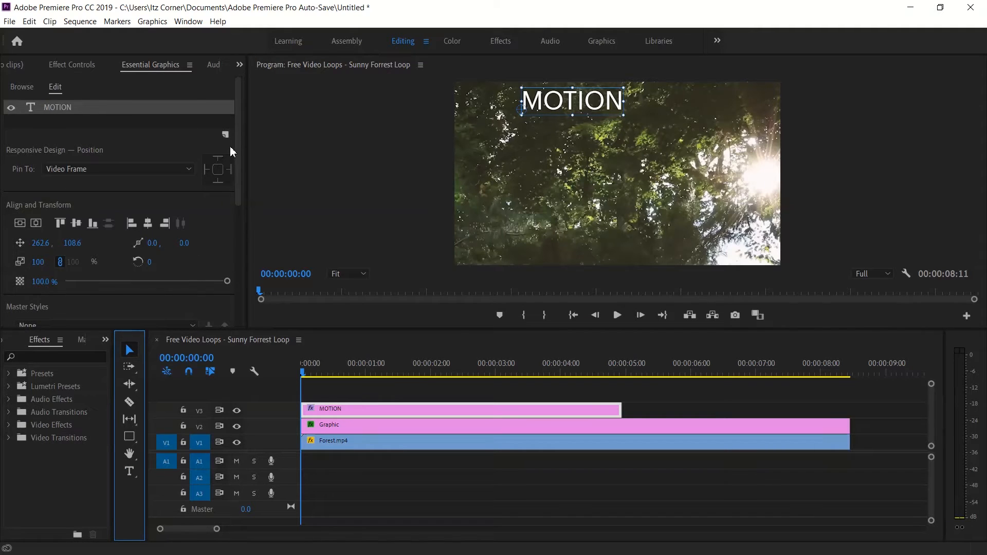
Set the MOTION text's tracking to 200.
left_click_drag(237, 147, 230, 243)
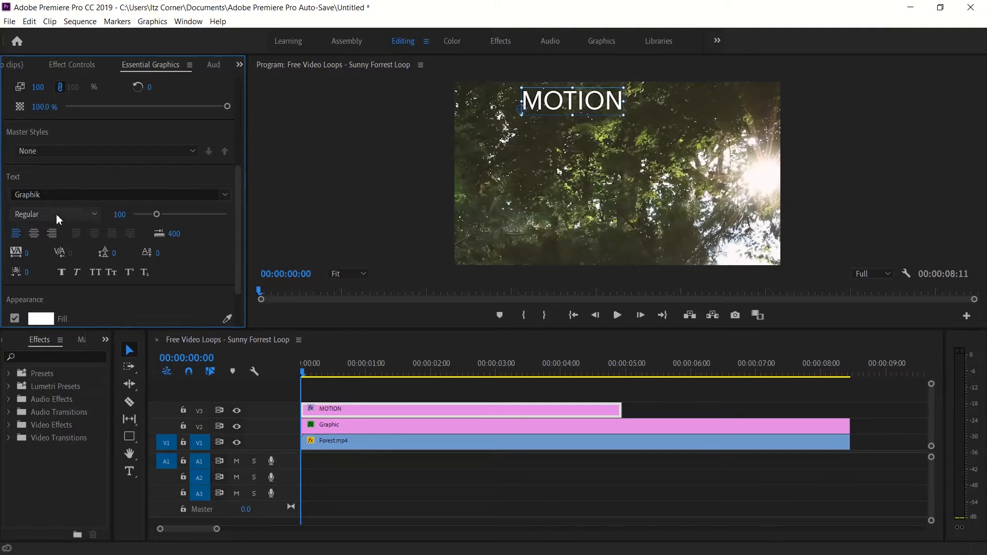
left_click(25, 253)
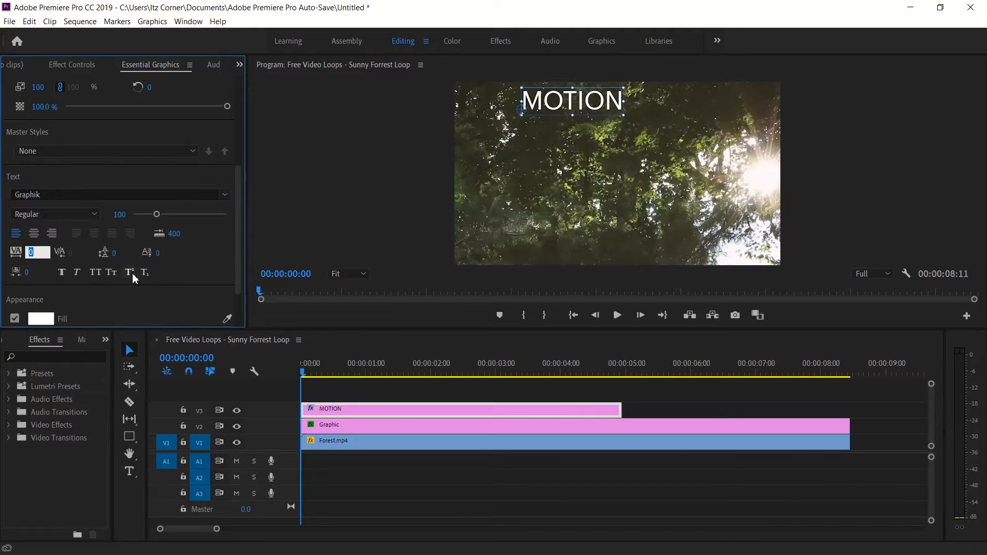
key("Return")
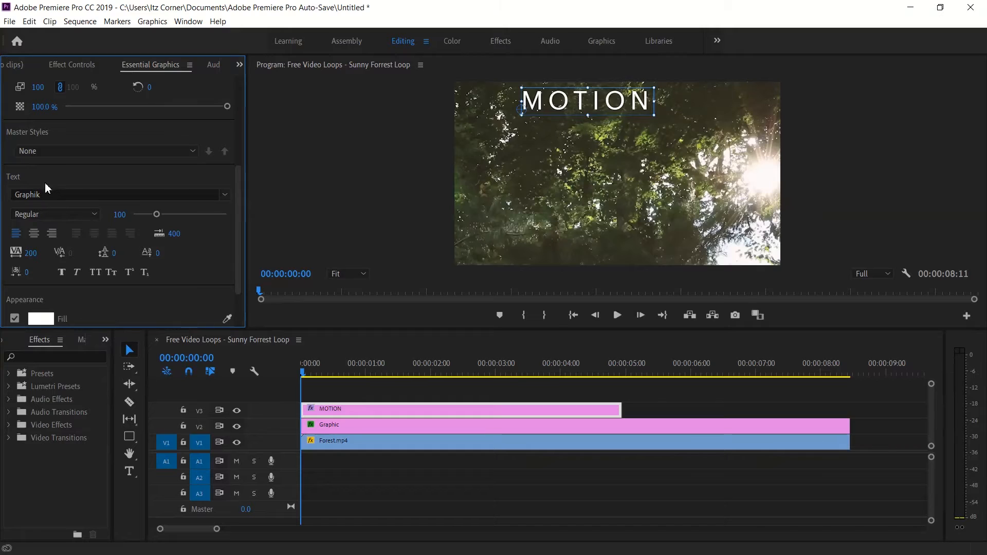
Center the MOTION text vertically and horizontally in the video frame.
left_click_drag(238, 202, 223, 169)
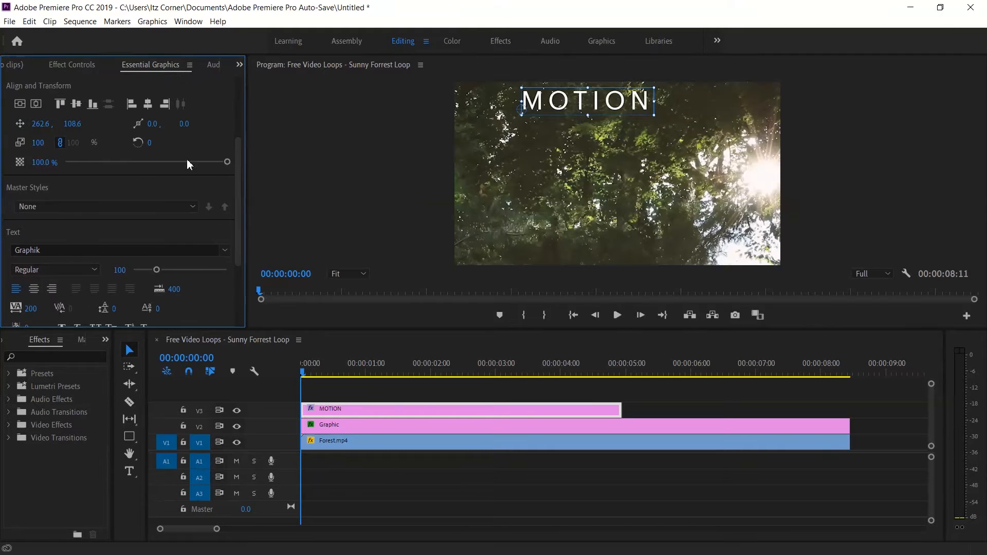
left_click(21, 105)
left_click(36, 104)
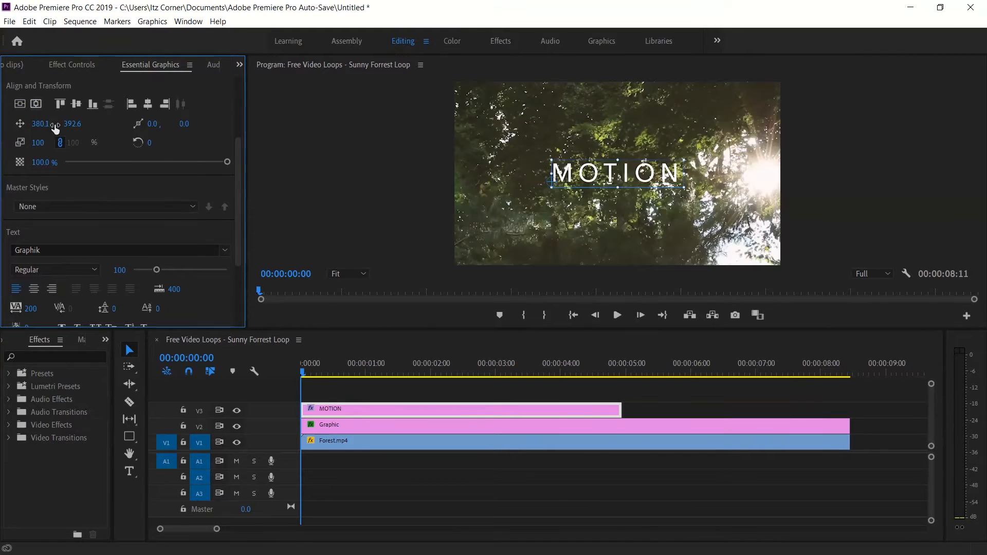
Scrub through the sequence to check how the MOTION text sits inside the rectangle, ending at 00:00:00:20.
left_click_drag(302, 374, 481, 372)
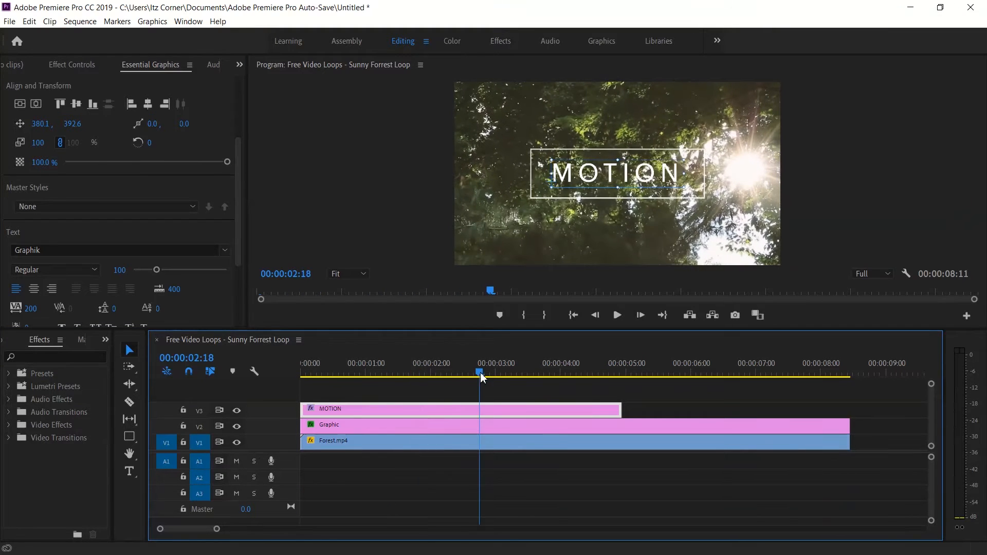
left_click(604, 253)
left_click_drag(477, 378, 354, 383)
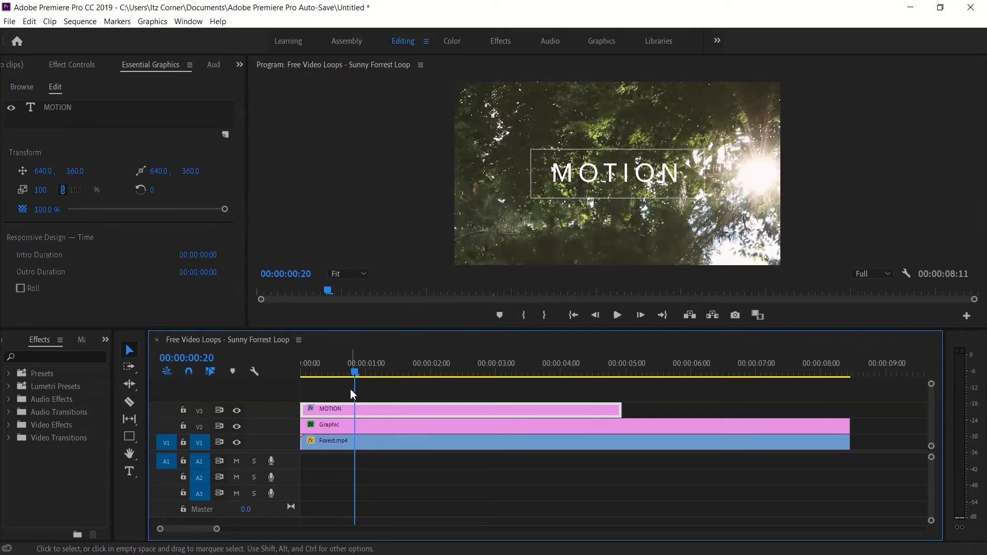
Draw a four-point opacity mask around the letter M on the MOTION clip, with the program preview at 100%.
left_click(66, 67)
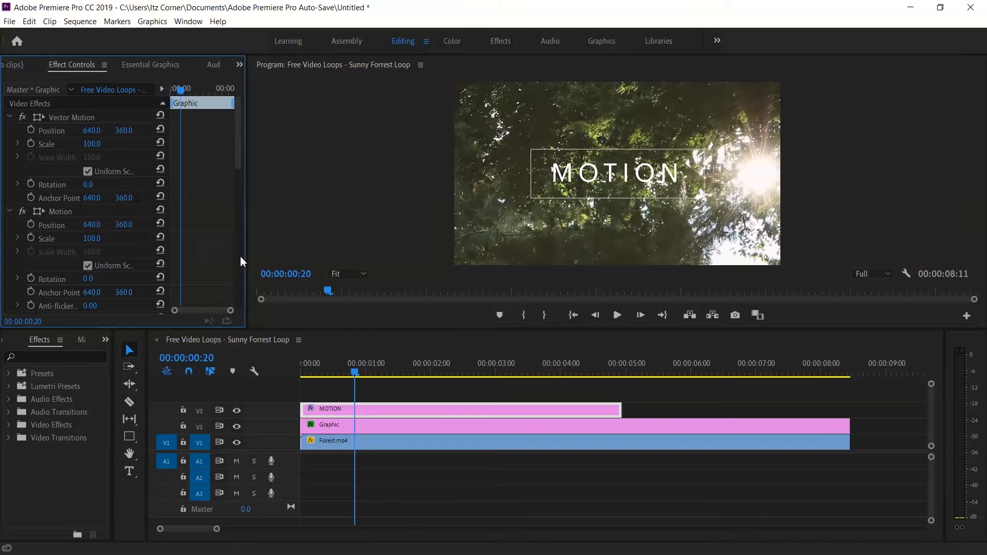
key("Left")
key("Left")
left_click_drag(239, 154, 234, 216)
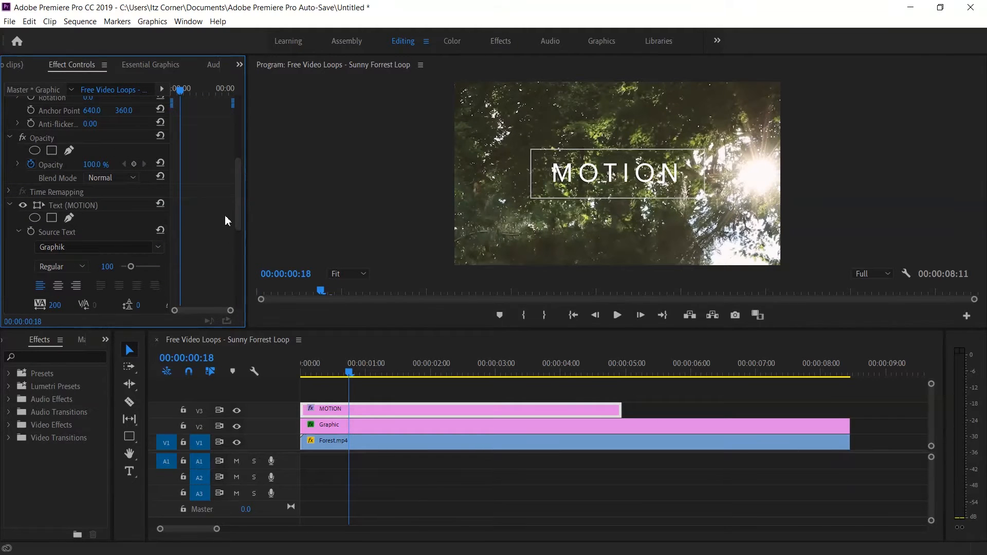
scroll(230, 209, "up", 1)
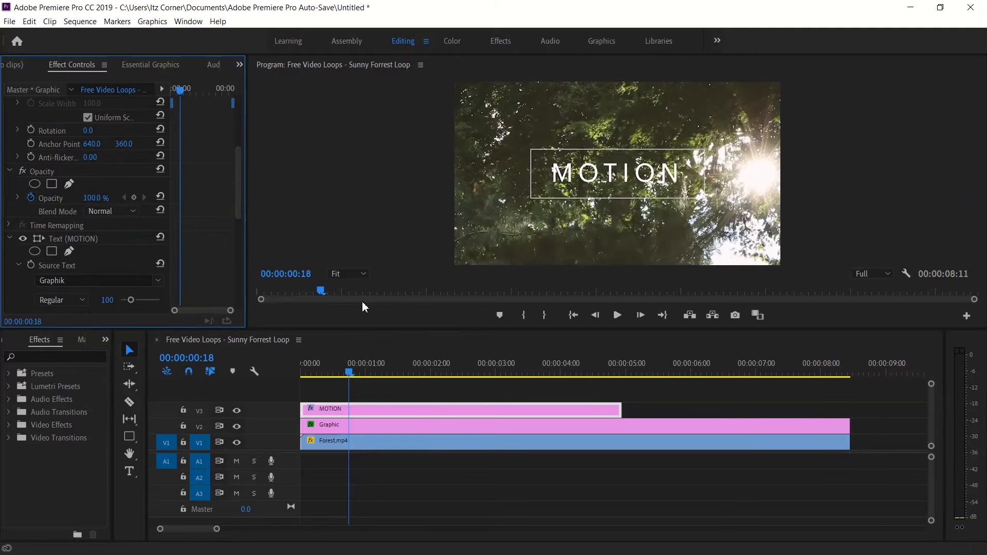
left_click(352, 278)
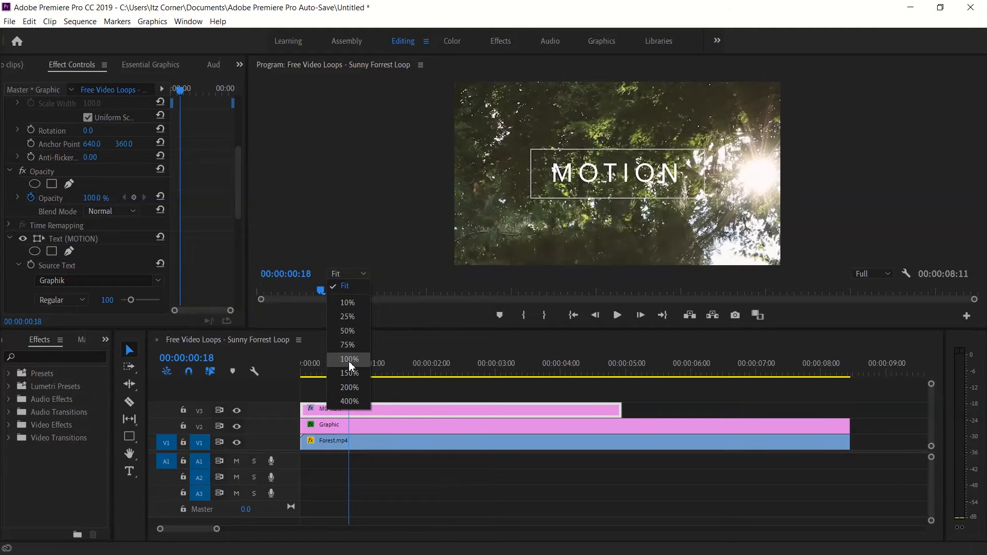
left_click(348, 360)
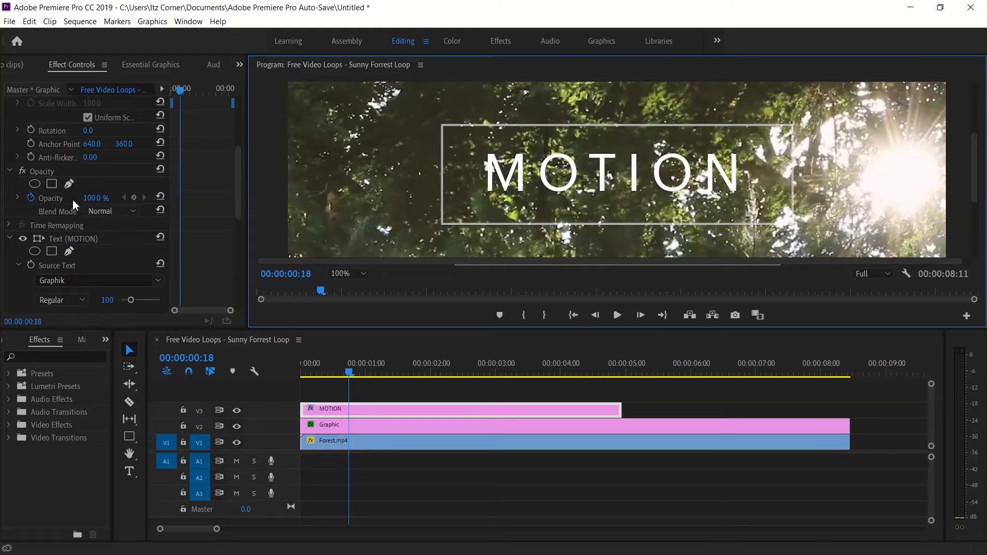
left_click(67, 186)
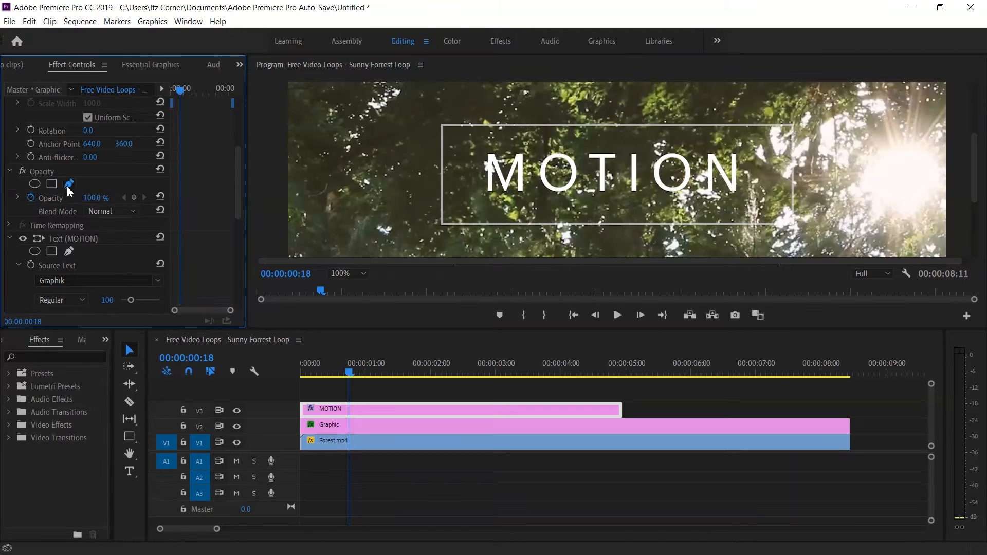
left_click(475, 139)
left_click(535, 134)
left_click(536, 211)
left_click(478, 212)
left_click(475, 140)
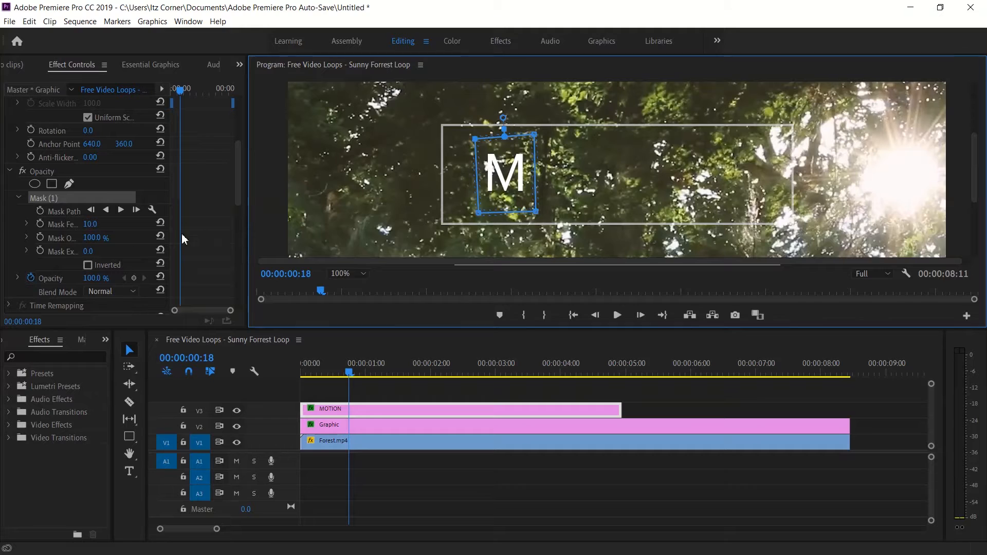
Set the mask feather of the M mask to 0.
left_click(90, 224)
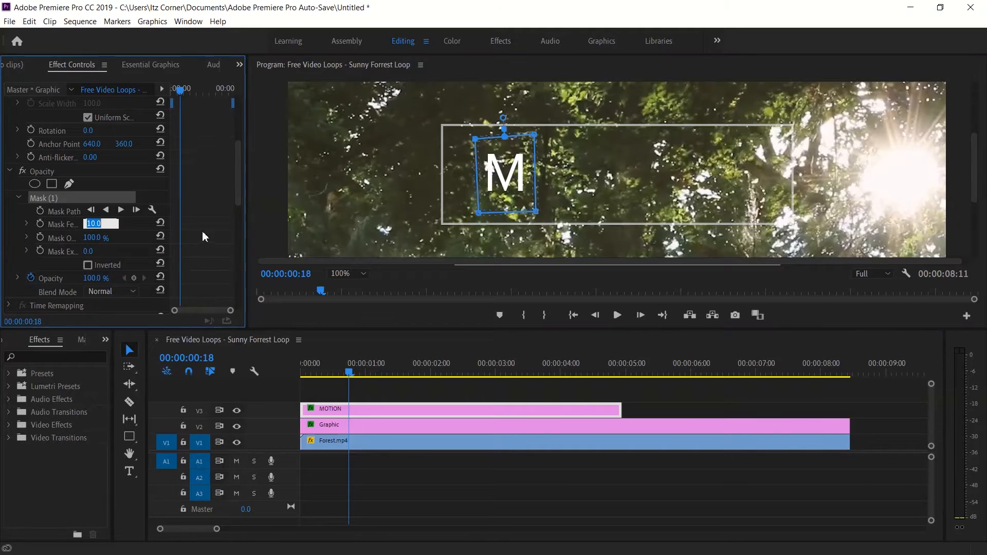
type("0")
key("Return")
Keyframe the M mask's opacity from 0% at 00:00:00:08 to 100% at 00:00:00:13.
left_click_drag(180, 90, 177, 91)
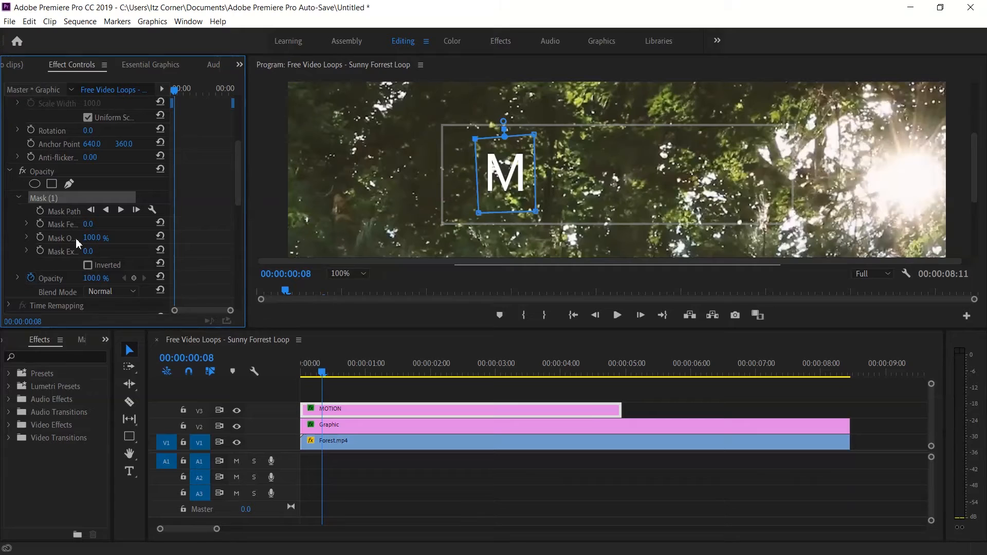
type("0")
key("Return")
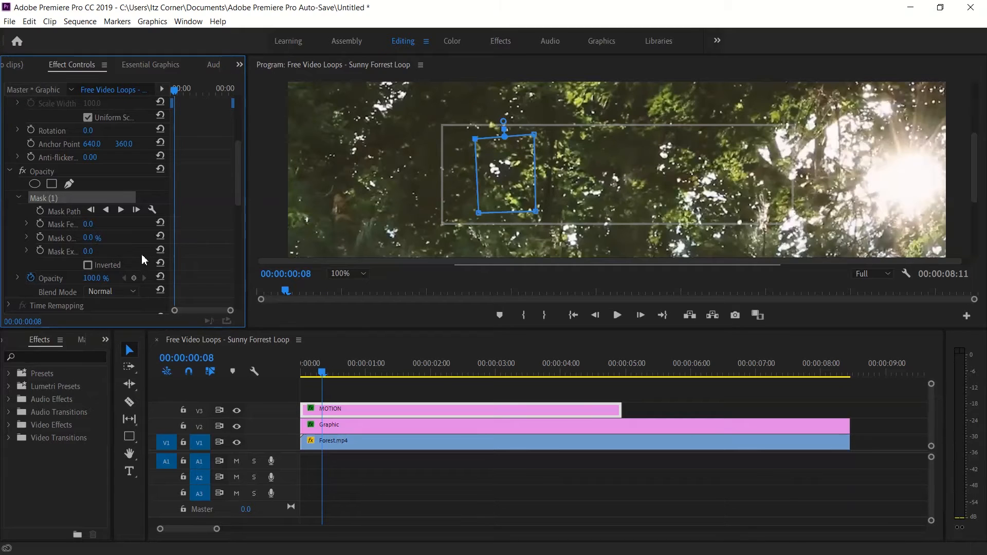
left_click(39, 238)
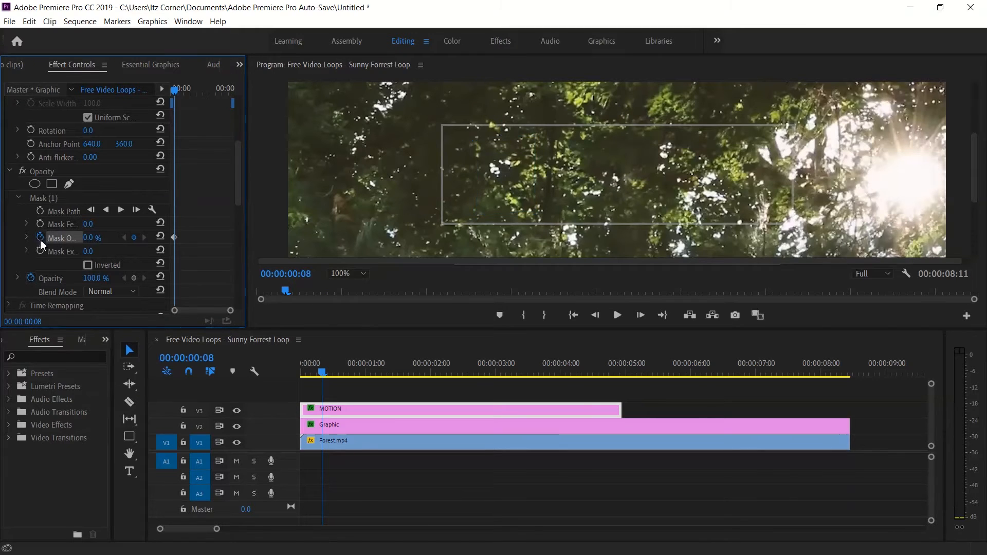
left_click_drag(175, 91, 180, 94)
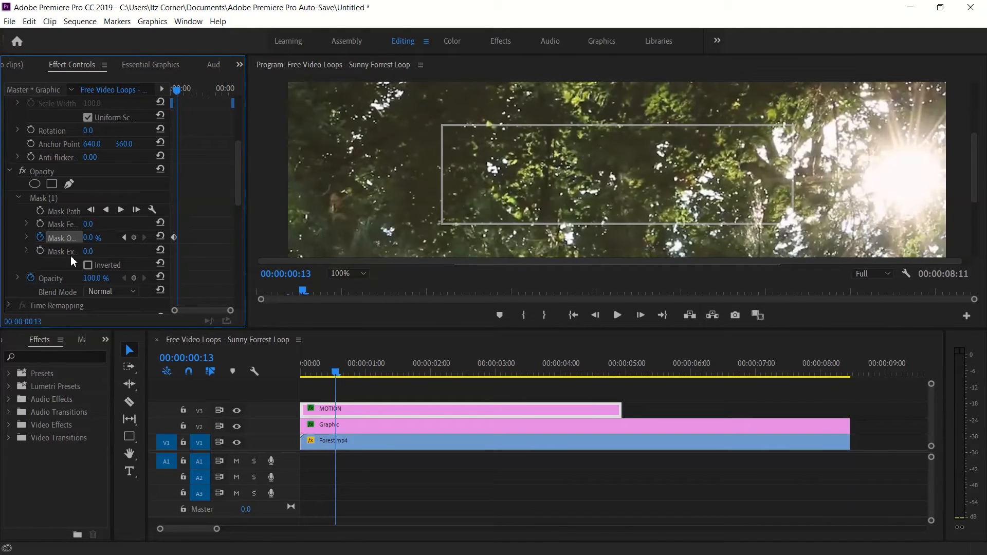
left_click(97, 240)
key("Return")
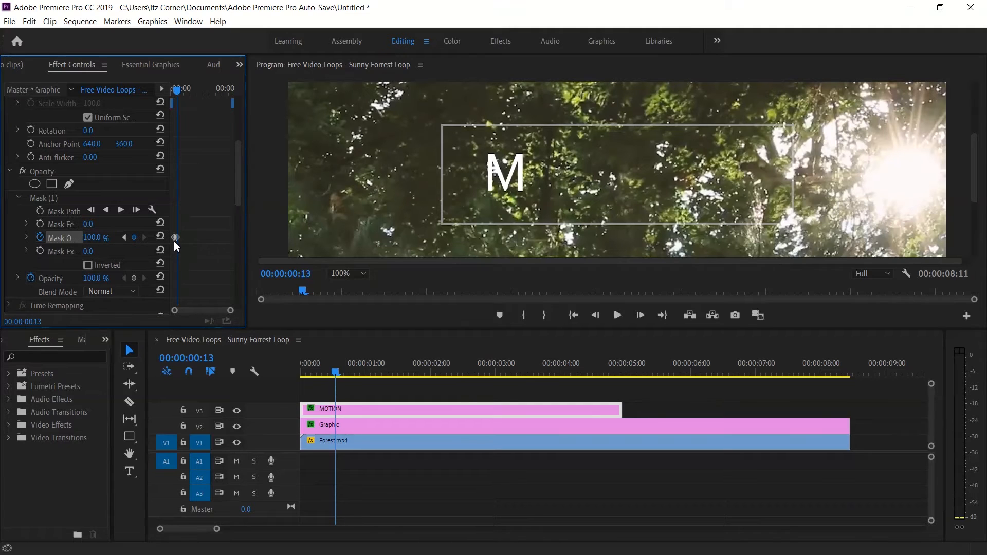
Set the M mask's first opacity keyframe to Bezier and play the sequence from the start.
left_click_drag(233, 311, 224, 314)
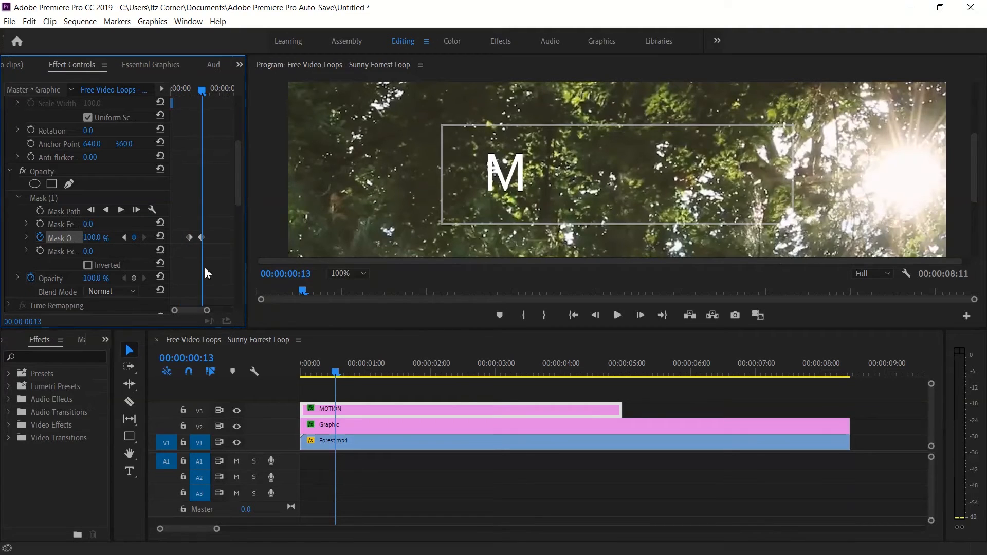
right_click(188, 238)
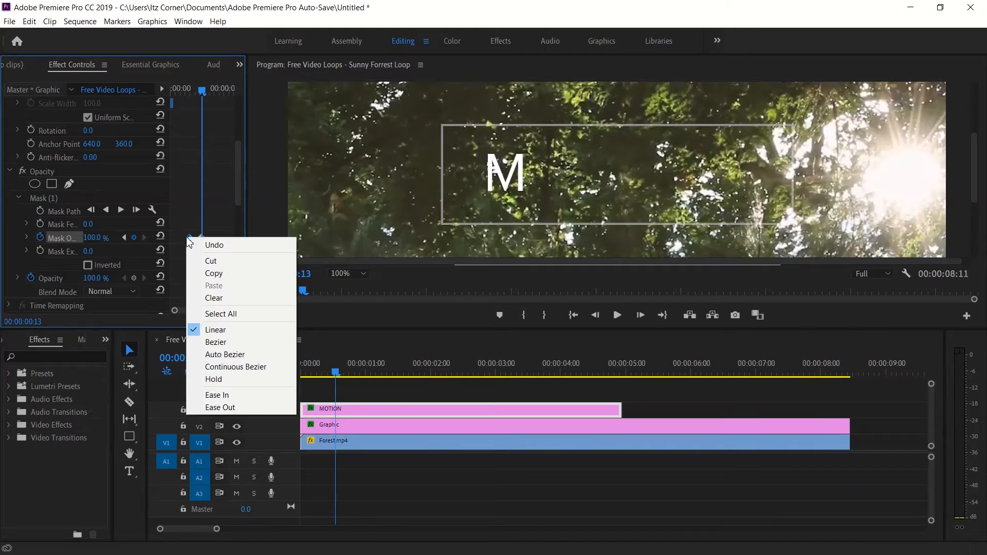
left_click(215, 343)
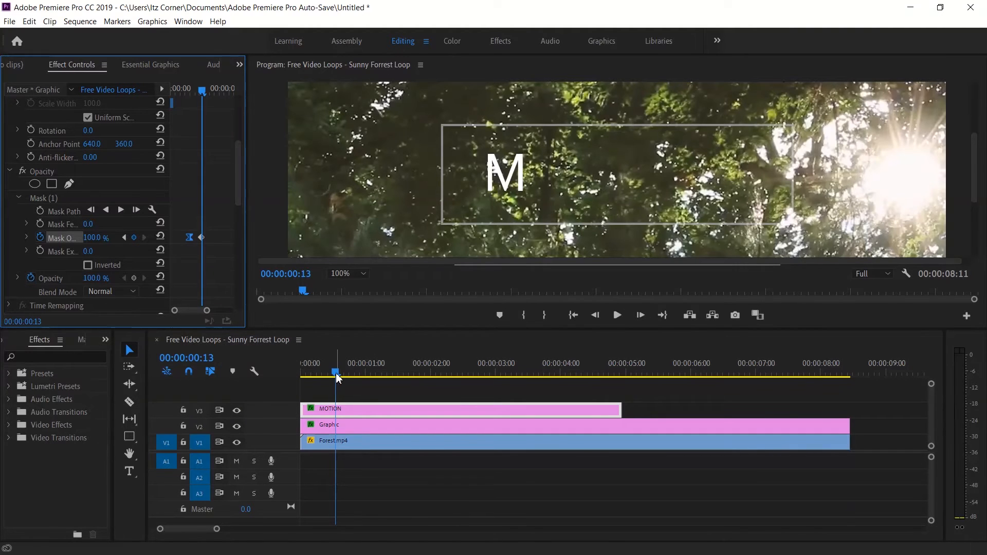
left_click_drag(335, 374, 291, 375)
key("space")
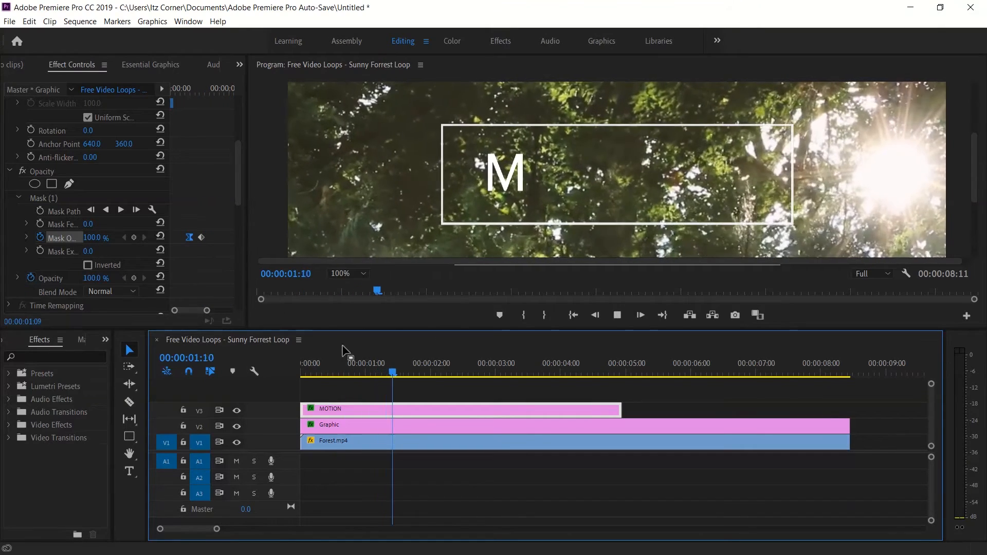
Extend the MOTION clip to the end of the Forest.mp4 clip and play the opening of the sequence.
left_click_drag(451, 373, 274, 389)
left_click_drag(622, 411, 867, 421)
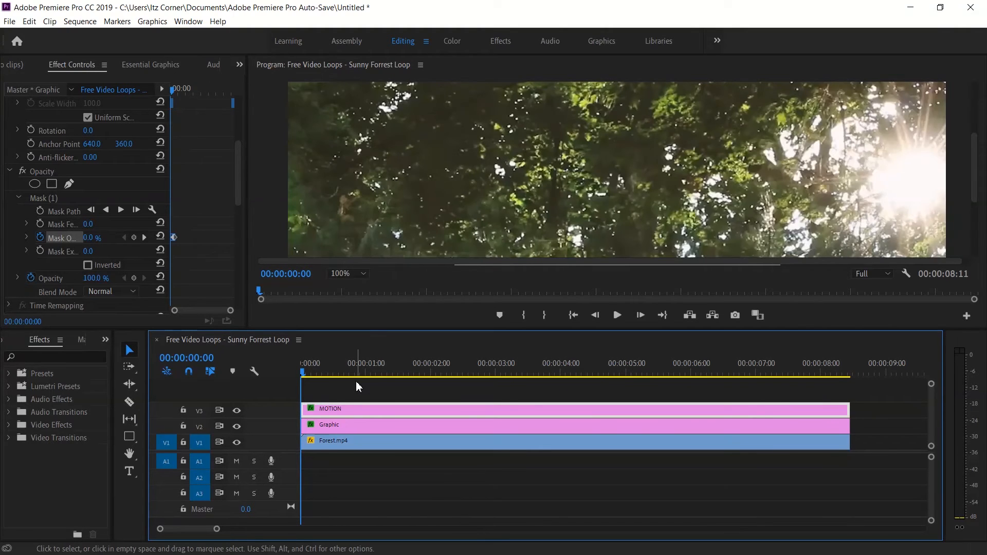
key("space")
key("space")
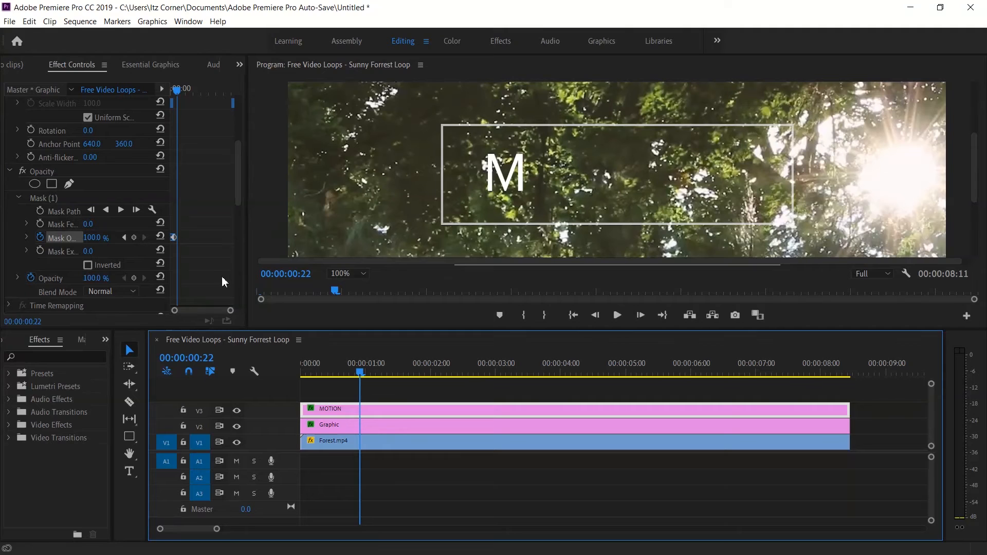
Lengthen the M's fade-in by moving its 100% mask opacity keyframe further along in time, and play the result from the start.
left_click(175, 238)
mouse_move(231, 313)
left_mouse_down()
mouse_move(176, 313)
mouse_move(214, 317)
left_mouse_up()
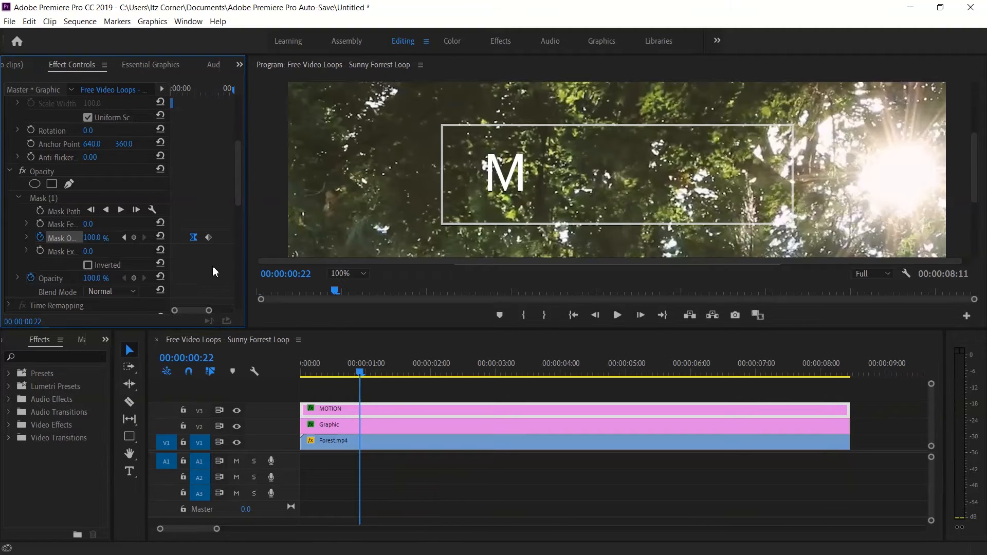
left_click_drag(208, 237, 228, 237)
left_click_drag(361, 371, 237, 380)
key("space")
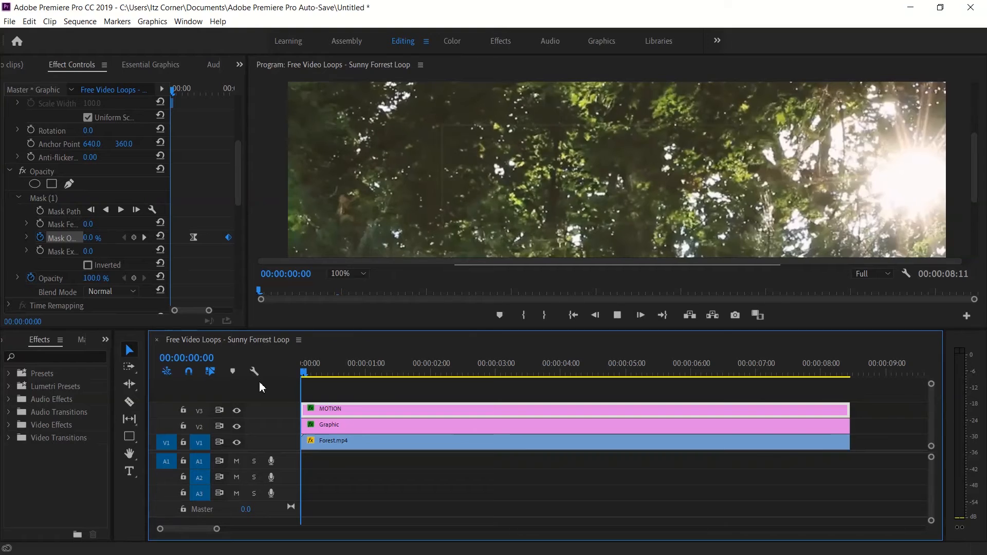
key("space")
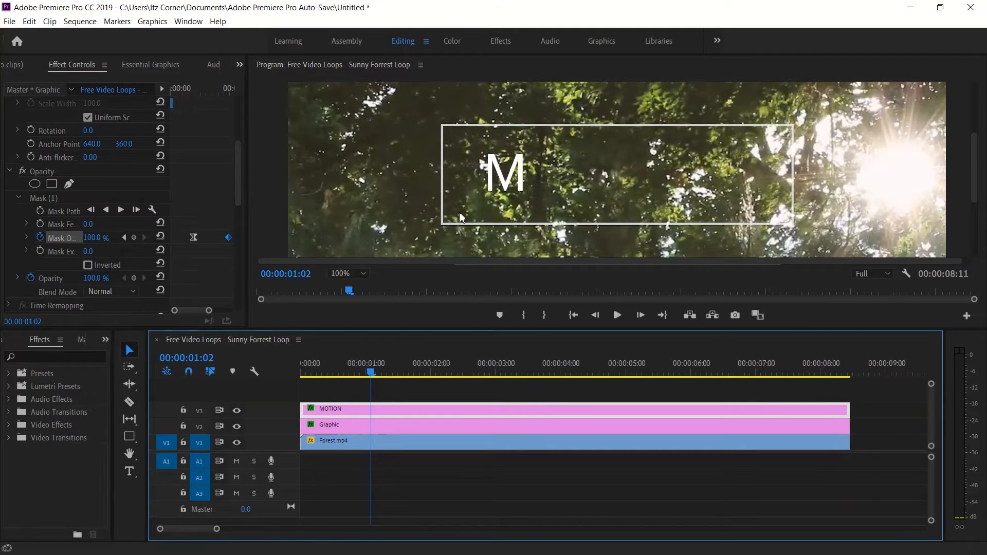
Draw a second four-point opacity mask around the letter N and set its mask feather to 0.
left_click(69, 184)
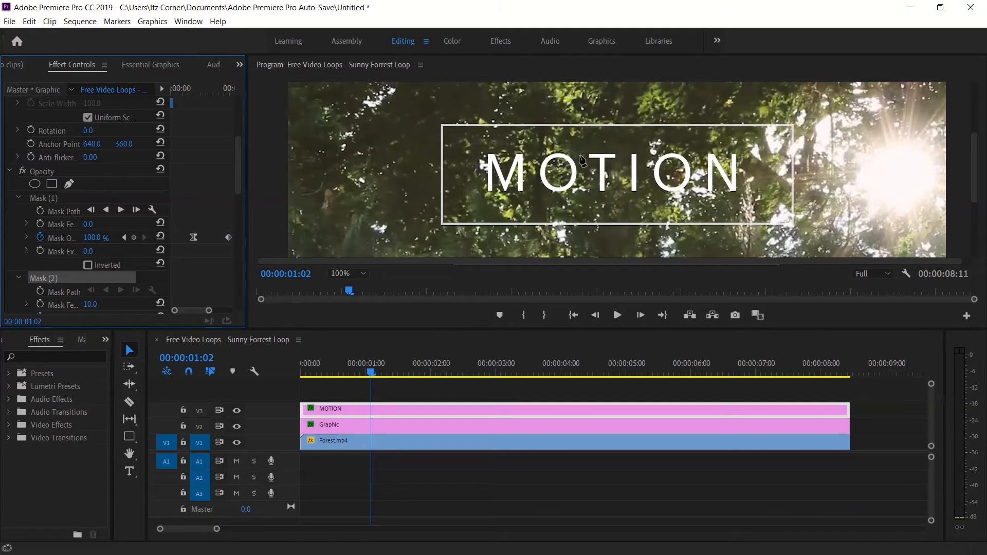
left_click(699, 139)
left_click(757, 136)
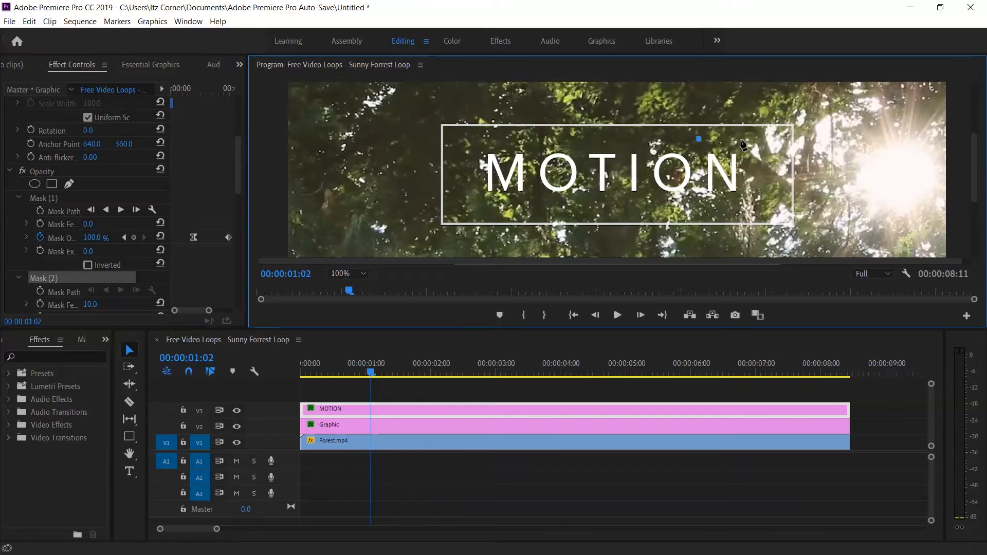
left_click(755, 207)
left_click(700, 208)
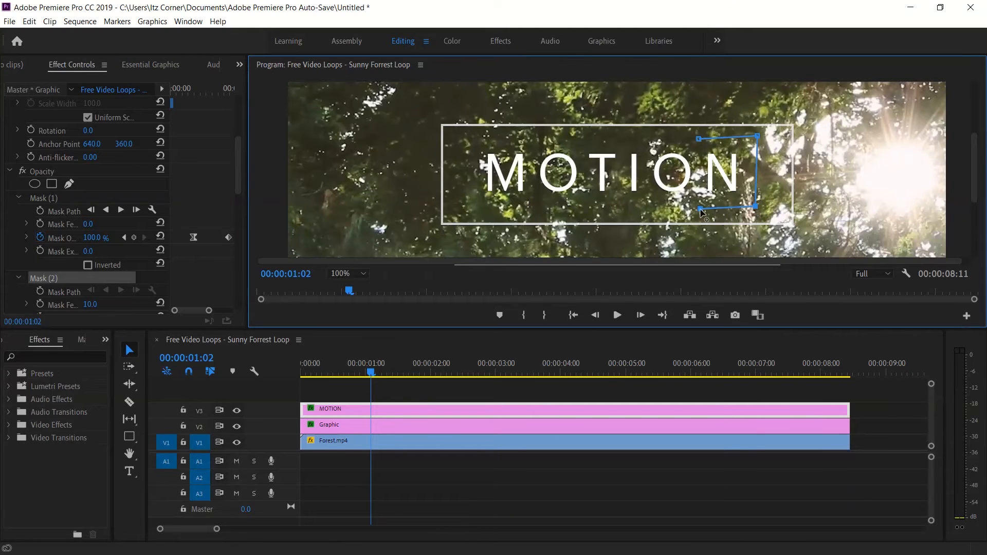
left_click(698, 139)
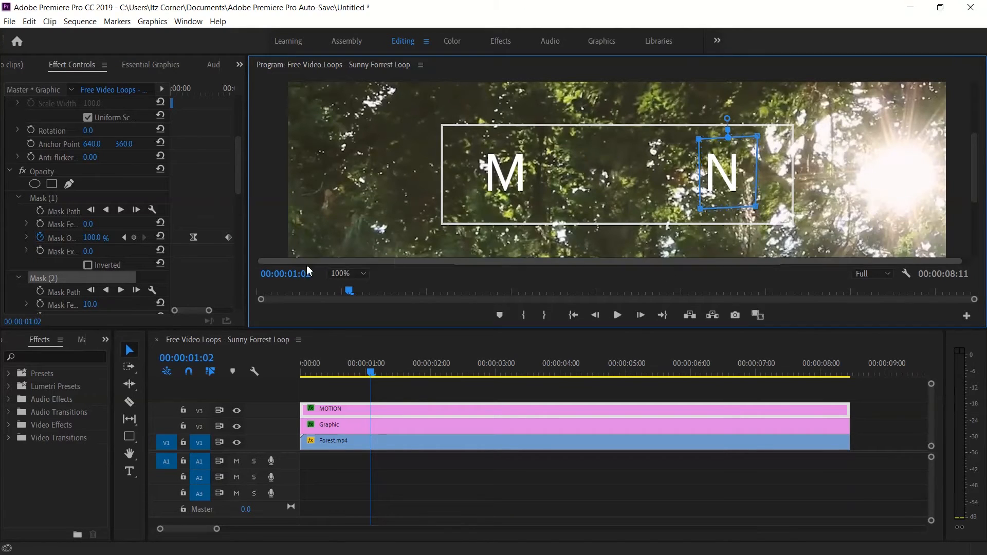
left_click_drag(732, 120, 728, 132)
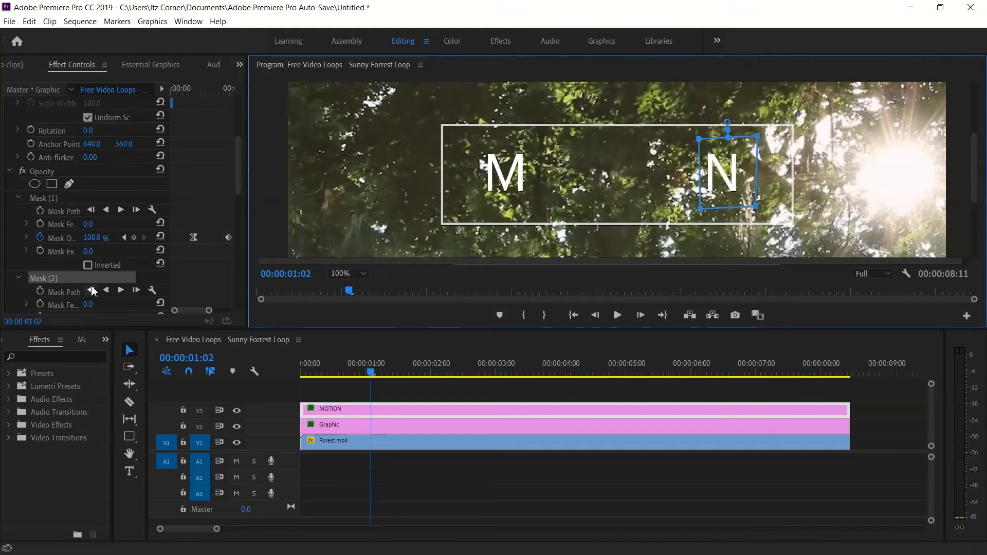
Add a mask opacity keyframe of 0% to the N mask at 00:00:00:11.
left_click(55, 280)
left_click(129, 353)
left_click_drag(372, 378, 331, 379)
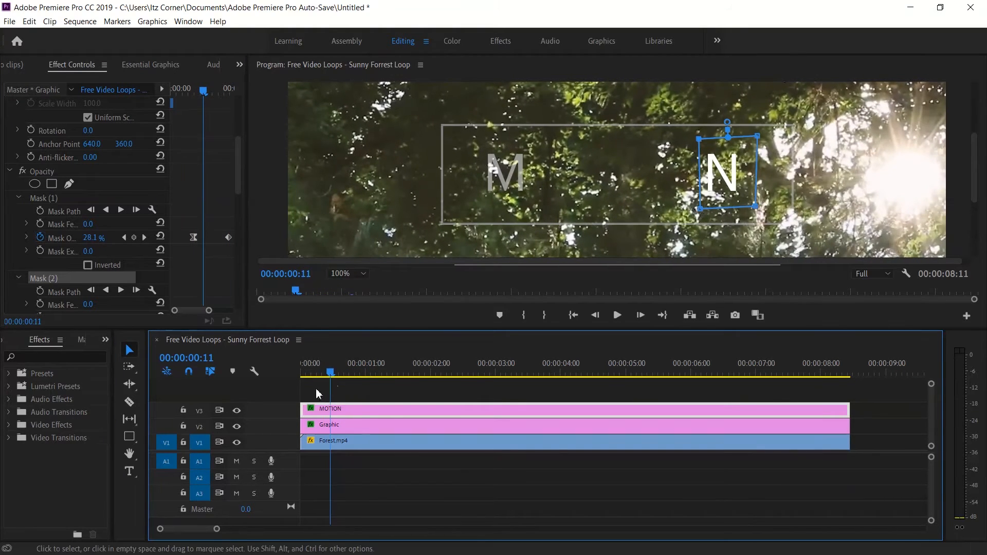
left_click_drag(239, 182, 241, 209)
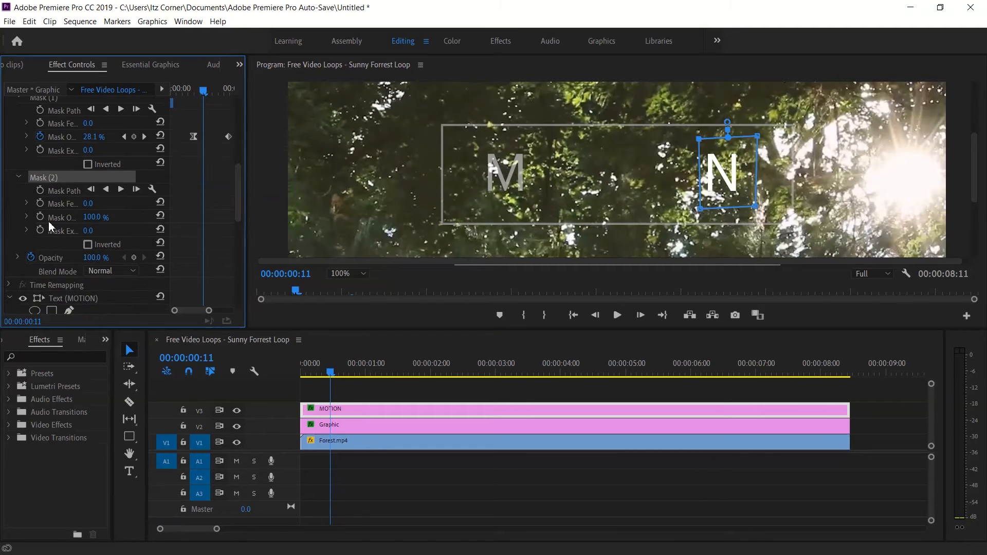
left_click(95, 216)
type("0")
key("Return")
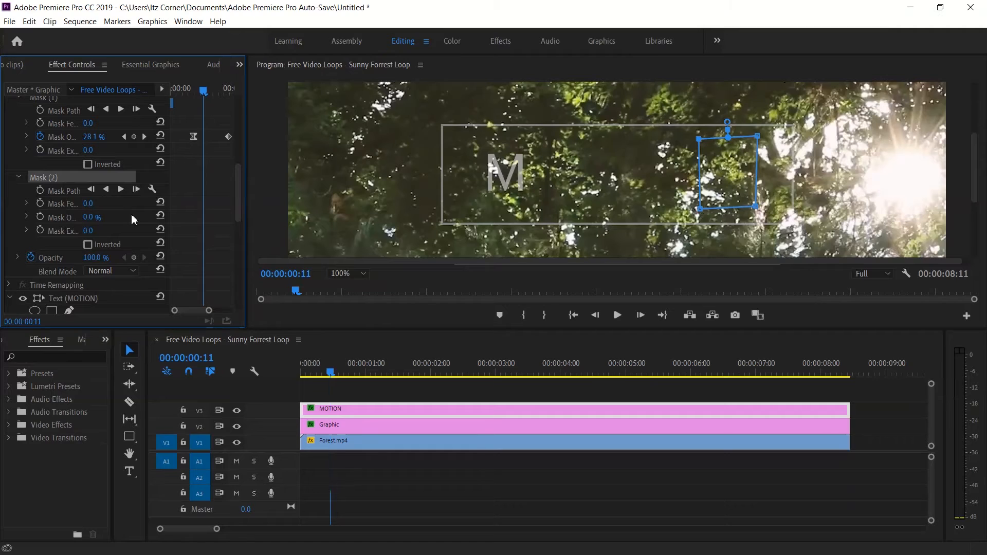
left_click(40, 217)
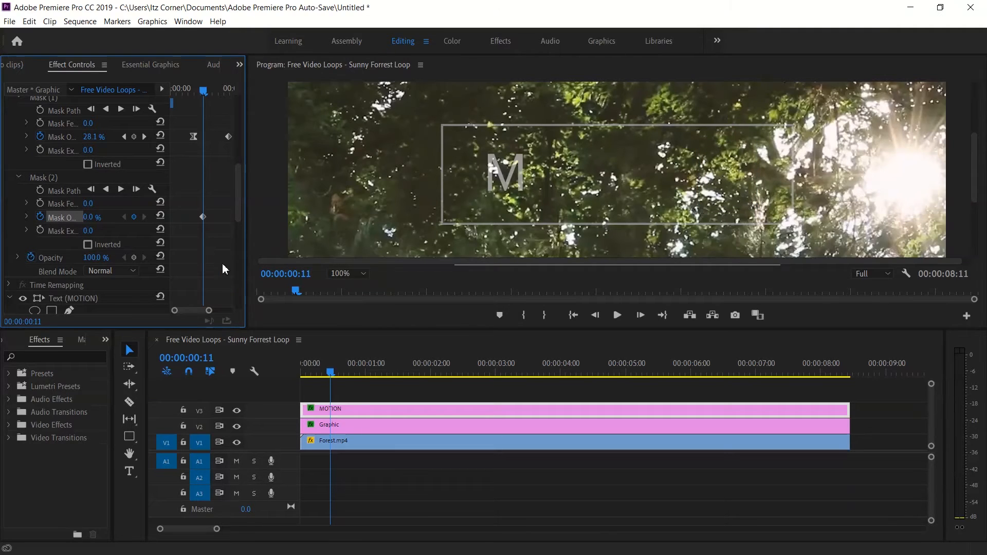
Add a mask opacity keyframe of 100% to the N mask at 00:00:01:05.
left_click_drag(252, 232, 316, 232)
left_click_drag(230, 97, 273, 98)
left_click(107, 217)
type("100")
key("Return")
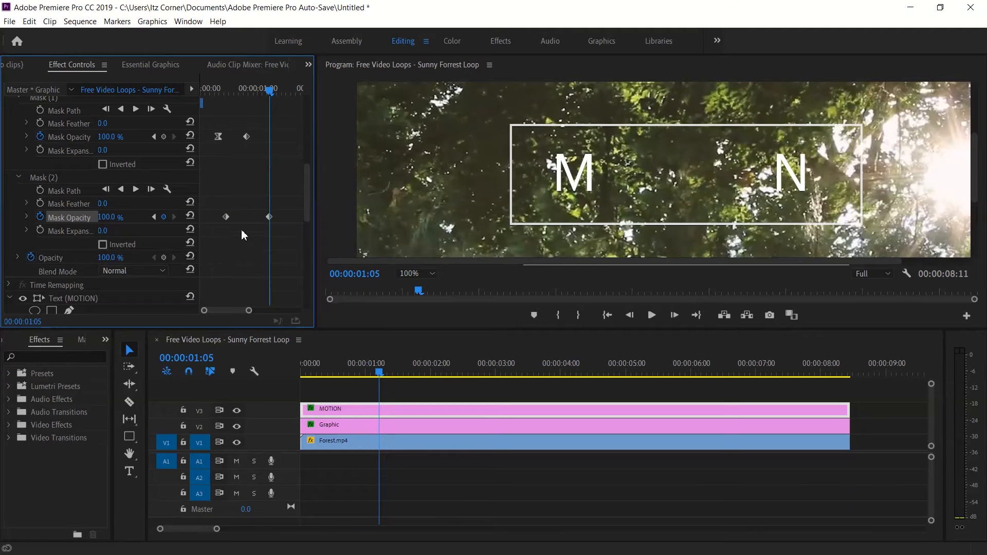
Set the N mask's first opacity keyframe to Bezier and play the sequence from the start.
left_click(226, 217)
right_click(228, 218)
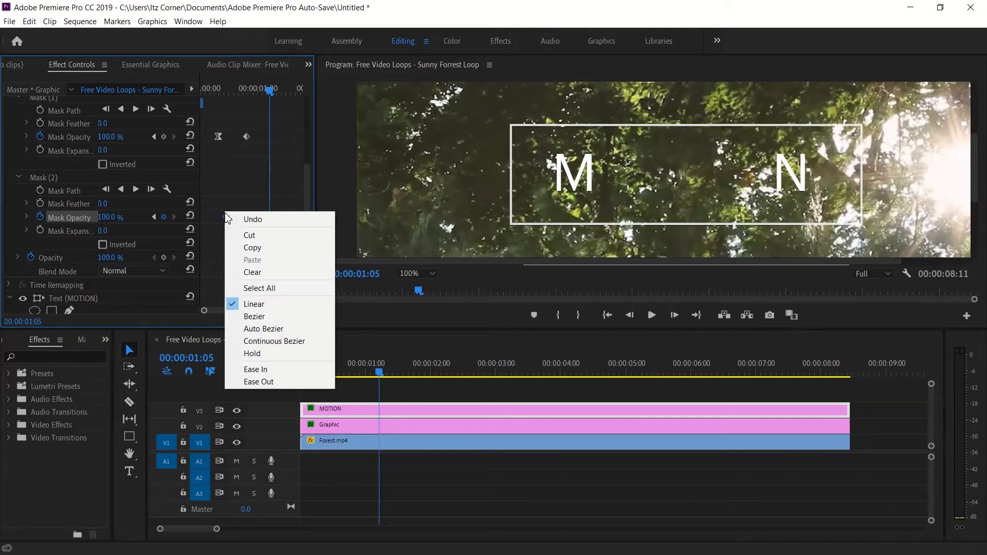
left_click(247, 319)
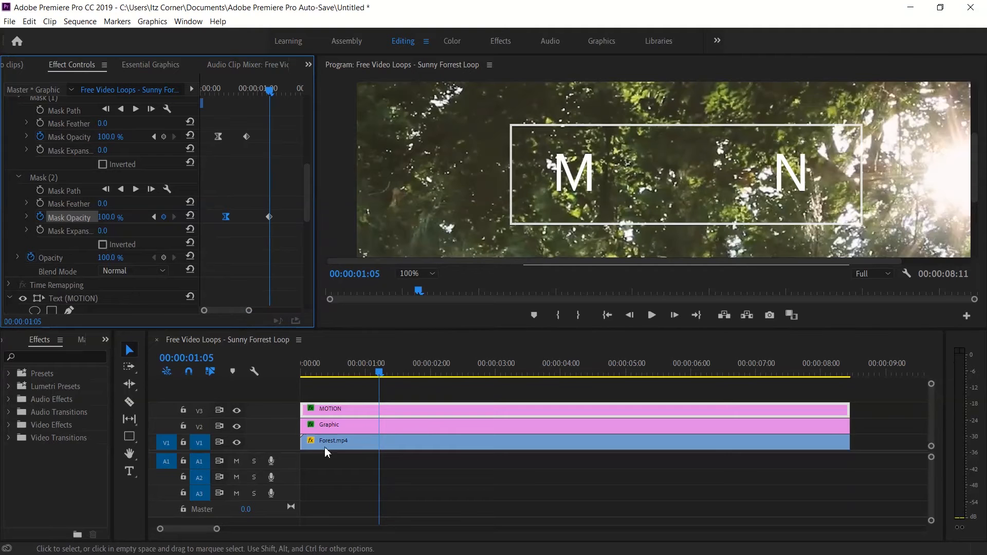
left_click_drag(380, 377, 276, 392)
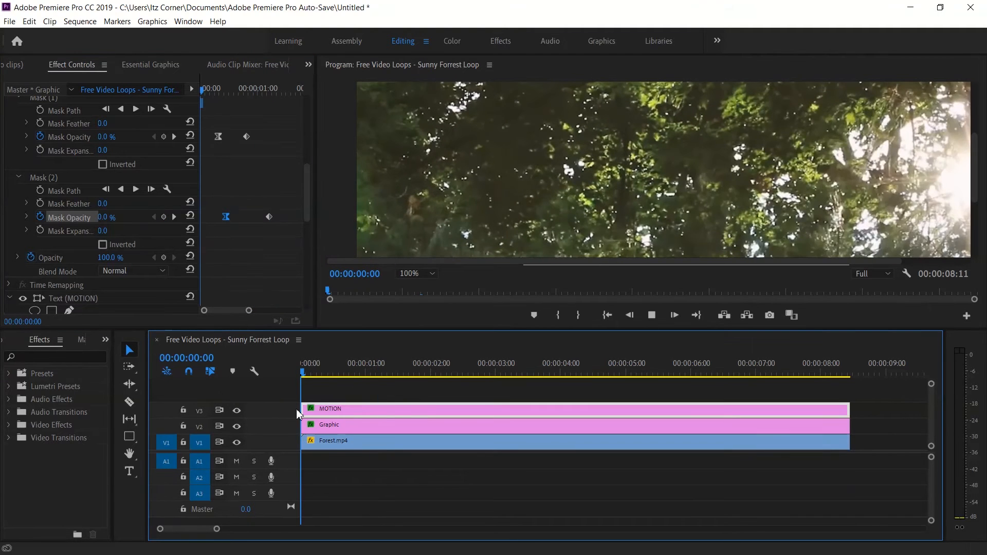
Play back the M and N fade-ins from the start of the sequence.
key("space")
key("space")
left_click_drag(415, 363, 232, 385)
key("space")
key("space")
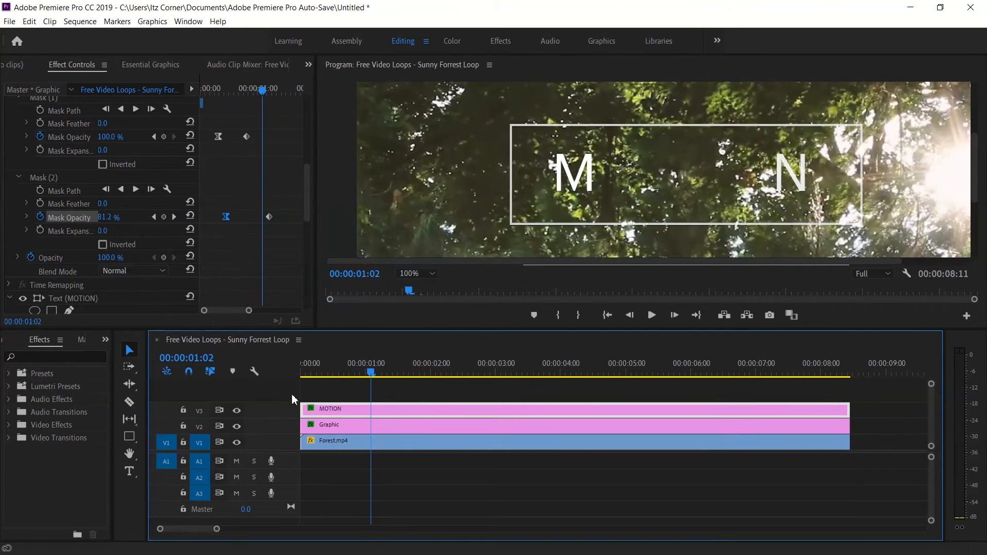
Draw a closed four-point opacity mask around the letter T of the MOTION title.
left_click_drag(374, 374, 350, 372)
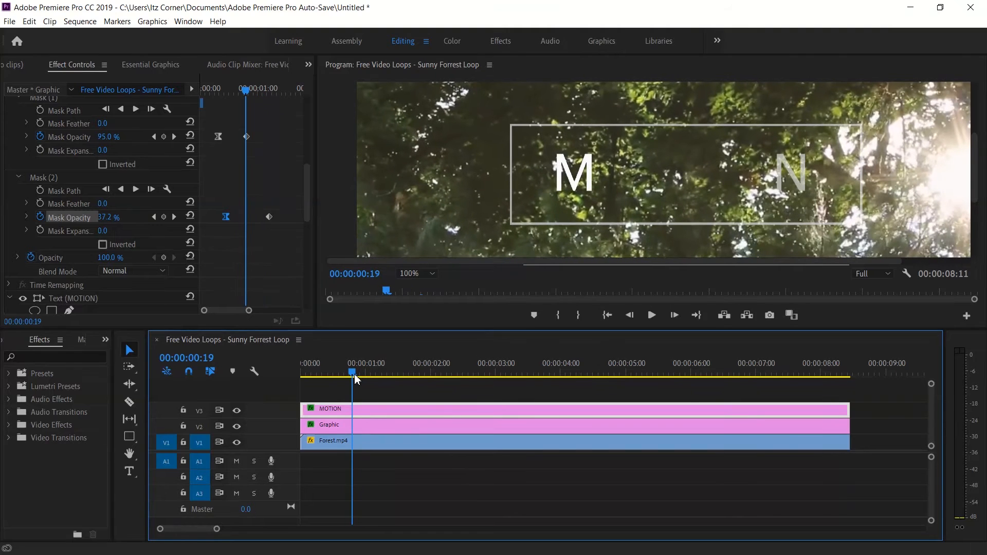
left_click_drag(309, 191, 308, 179)
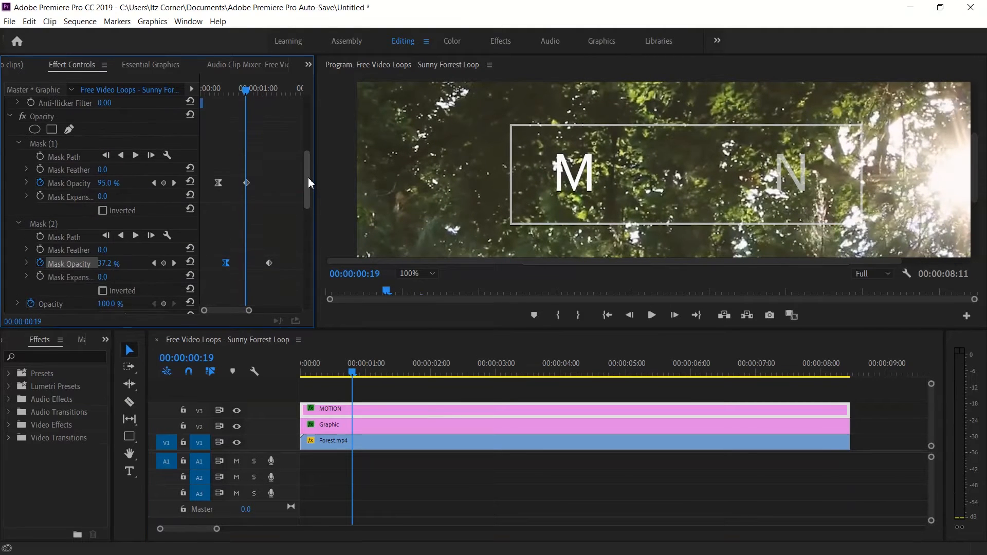
left_click(70, 130)
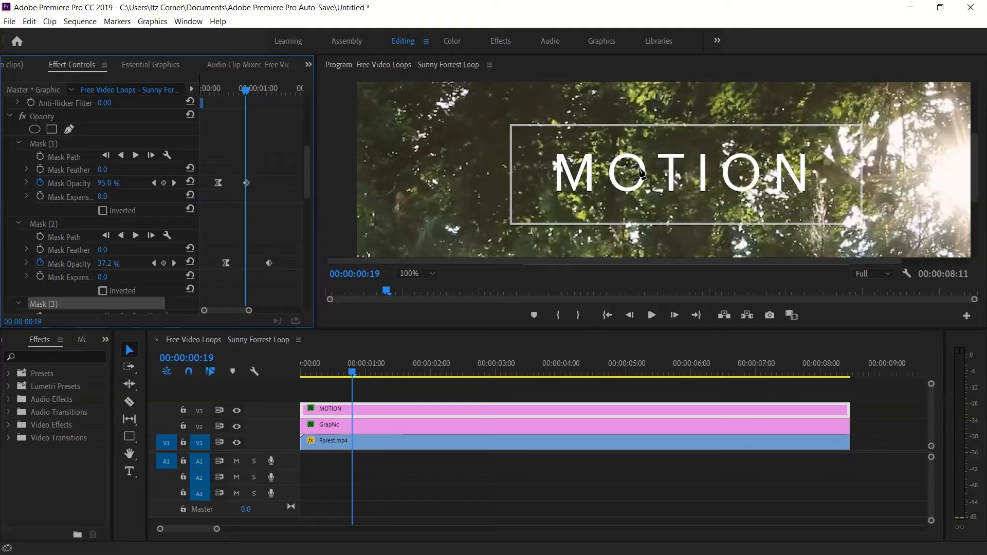
left_click(651, 144)
left_click(691, 141)
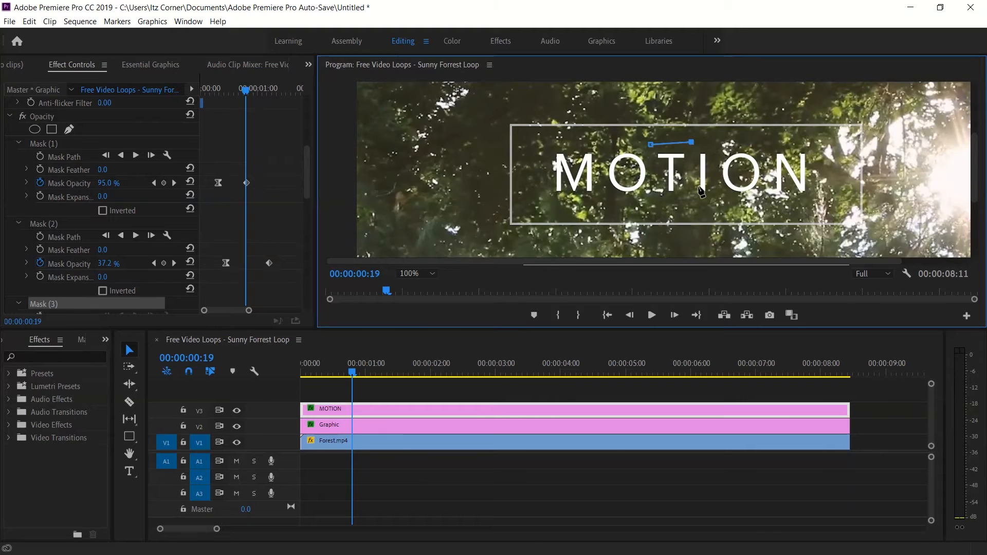
left_click(694, 205)
left_click(656, 207)
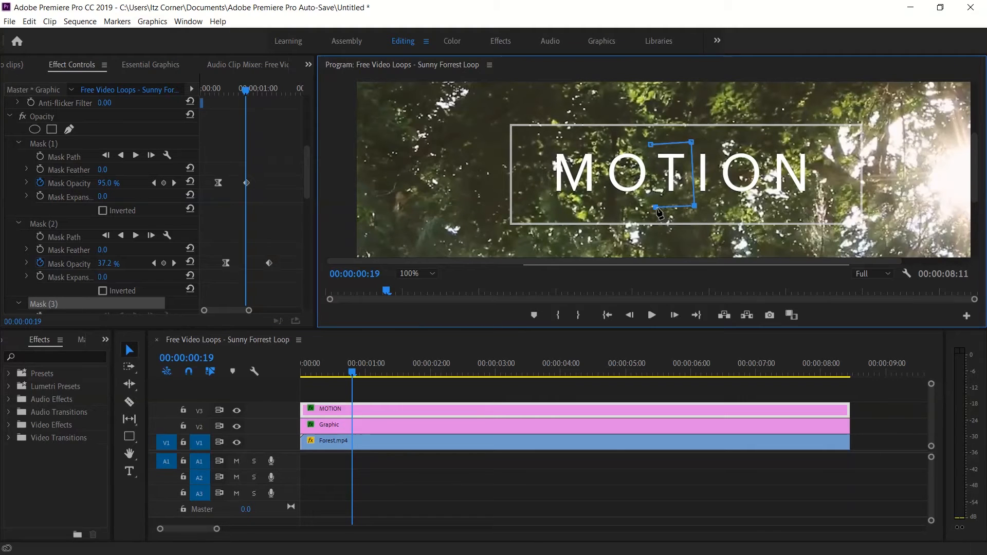
left_click(651, 145)
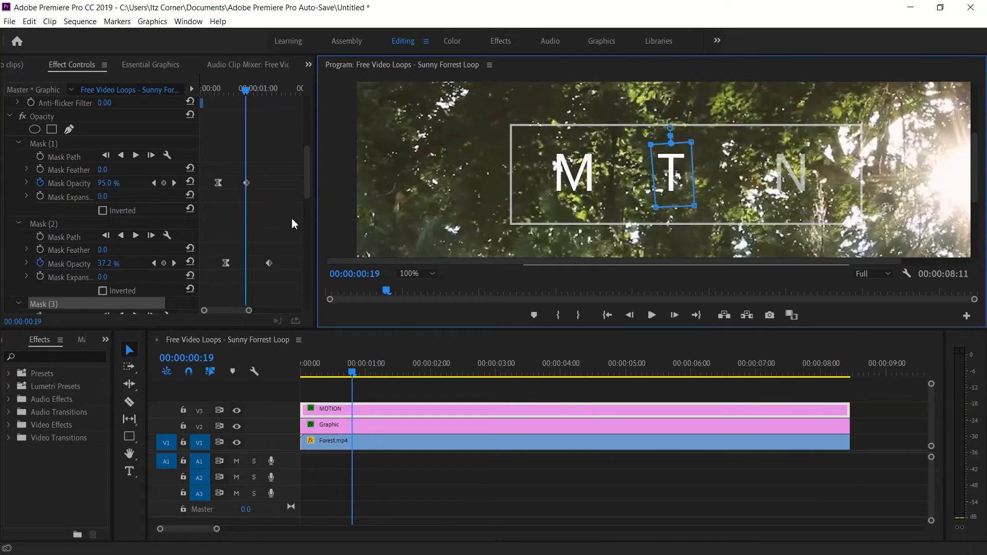
Add a mask opacity keyframe of 0% to the T mask at 00:00:00:16.
left_click_drag(310, 175, 308, 193)
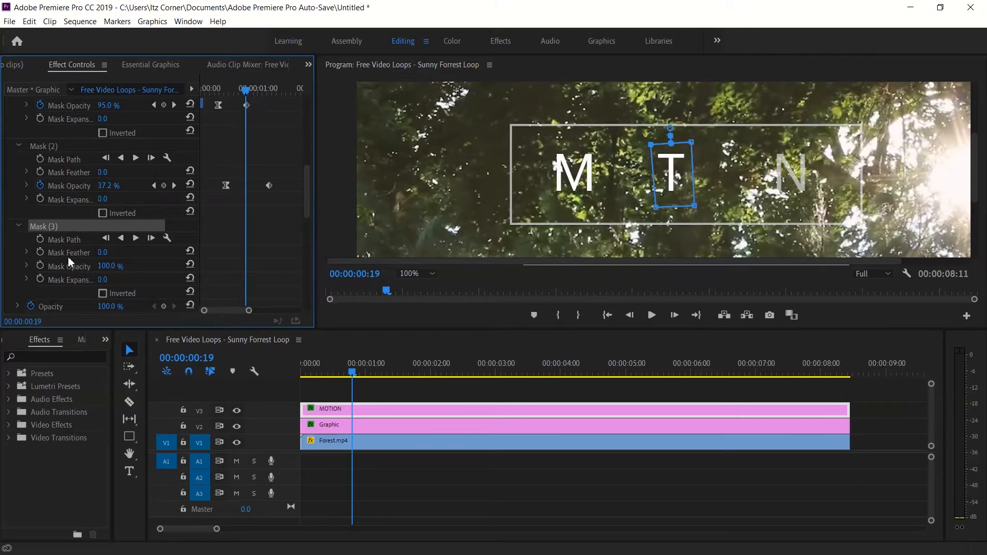
left_click(106, 267)
type("0")
key("Return")
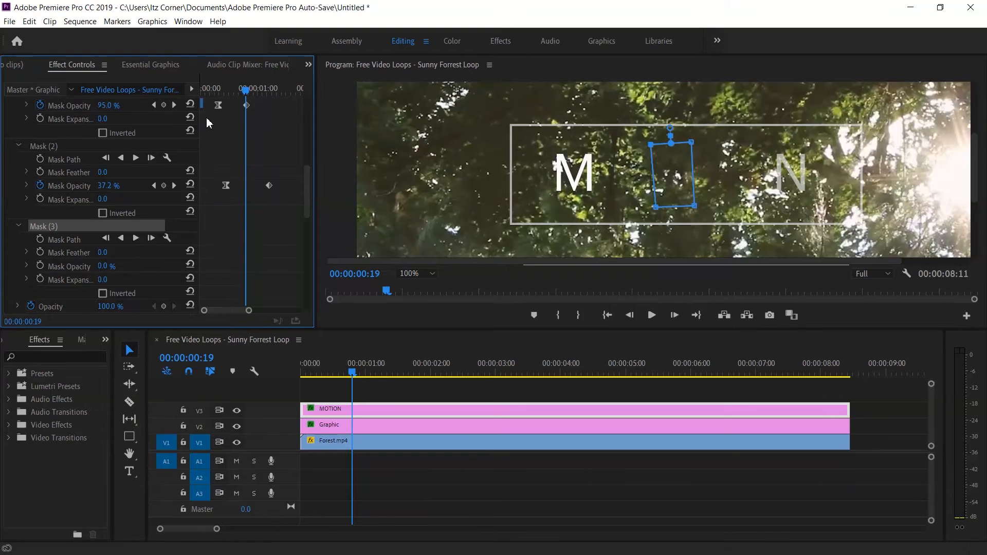
left_click_drag(248, 93, 240, 93)
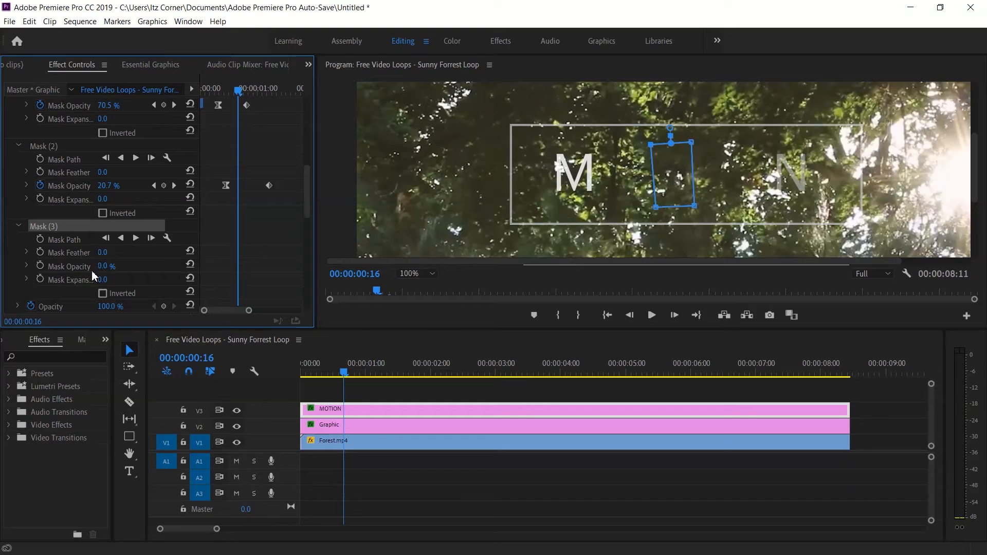
left_click(40, 266)
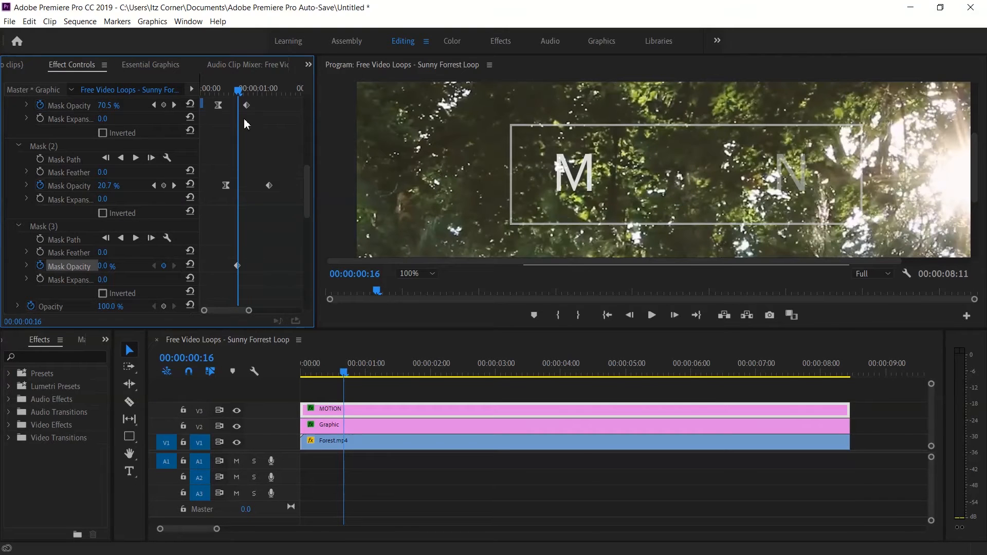
Add a mask opacity keyframe of 100% to the T mask at 00:00:01:12 and set its first keyframe to Bezier.
left_click_drag(242, 94, 290, 104)
left_click(116, 266)
type("100")
key("Return")
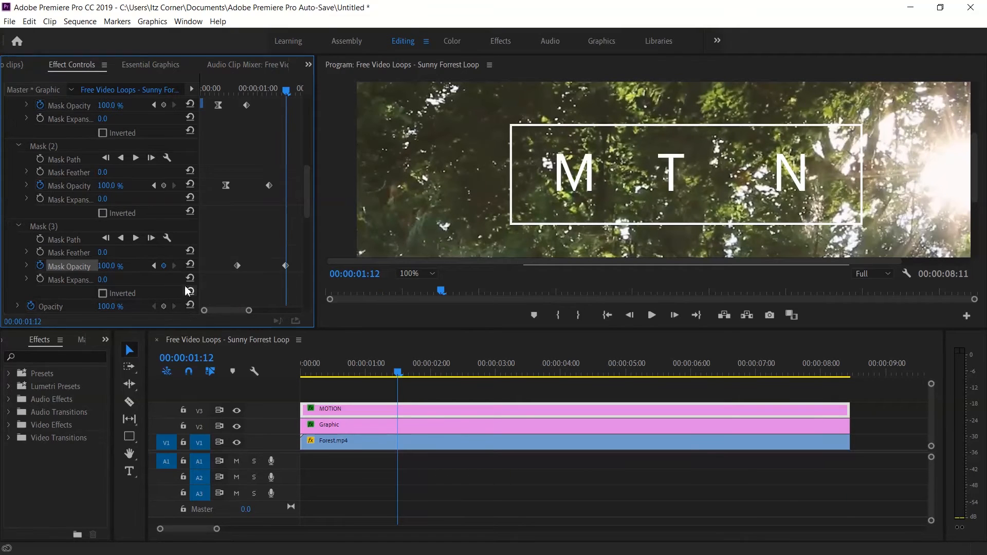
right_click(237, 265)
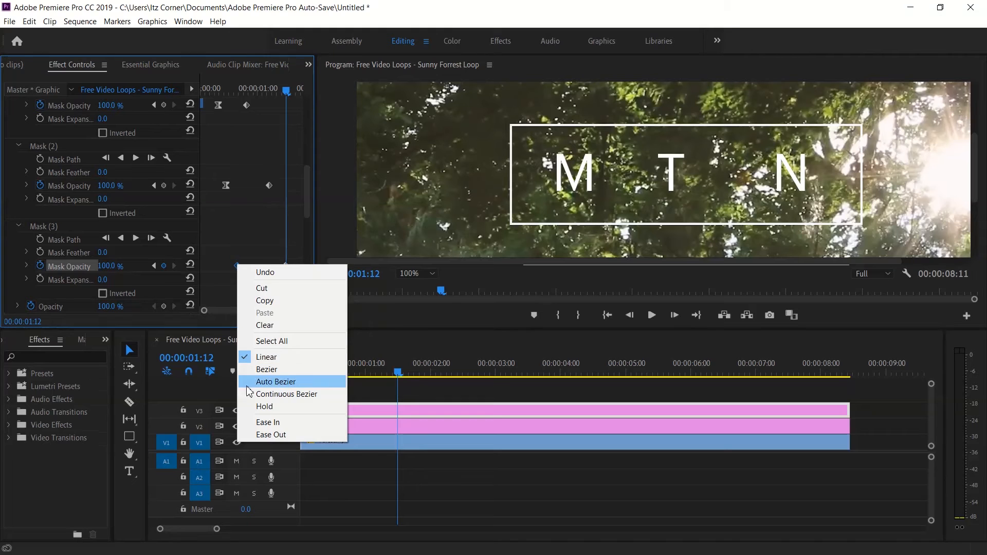
left_click(268, 369)
Preview the fade-in from the start and shift both T mask opacity keyframes so the first sits at 00:00:00:19.
left_click_drag(401, 375, 282, 387)
key("space")
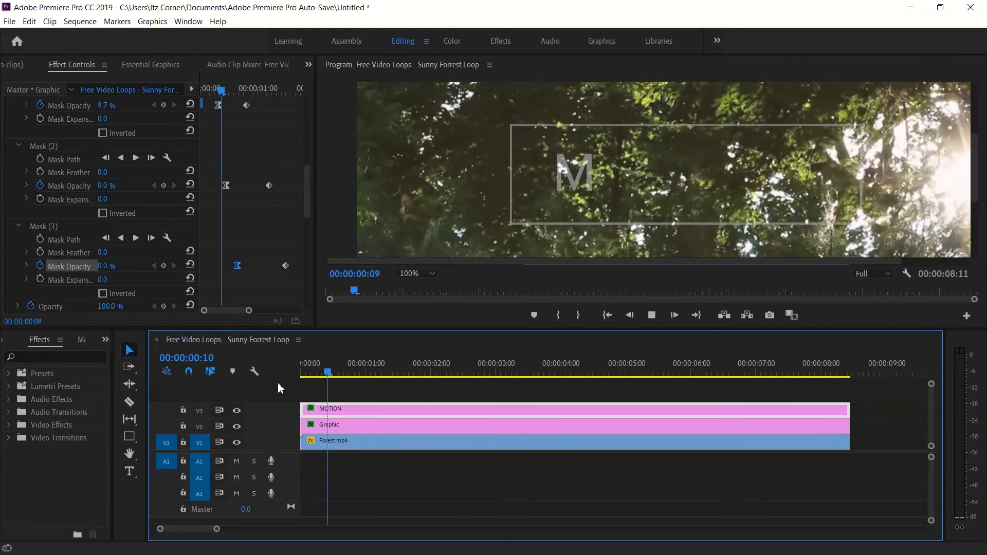
key("space")
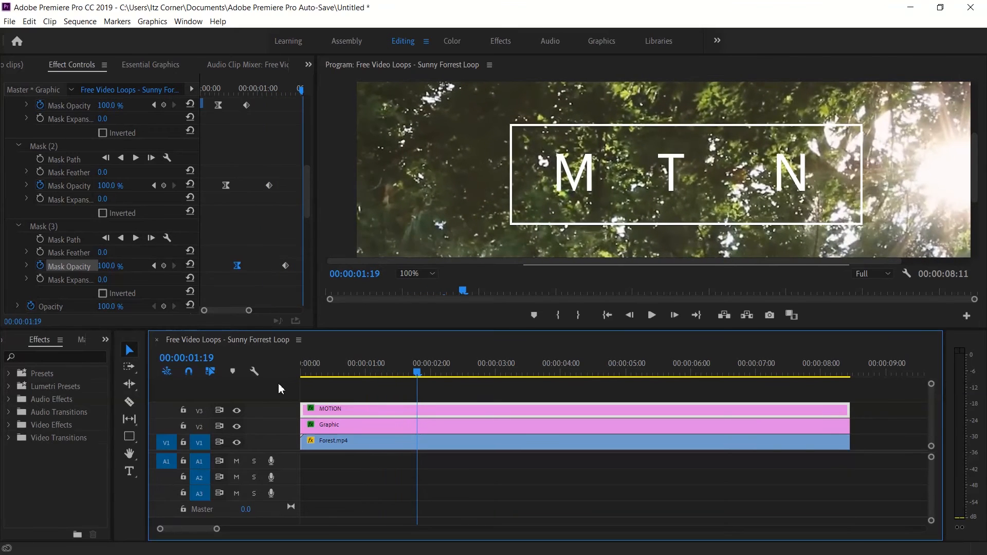
left_click_drag(285, 266, 249, 267)
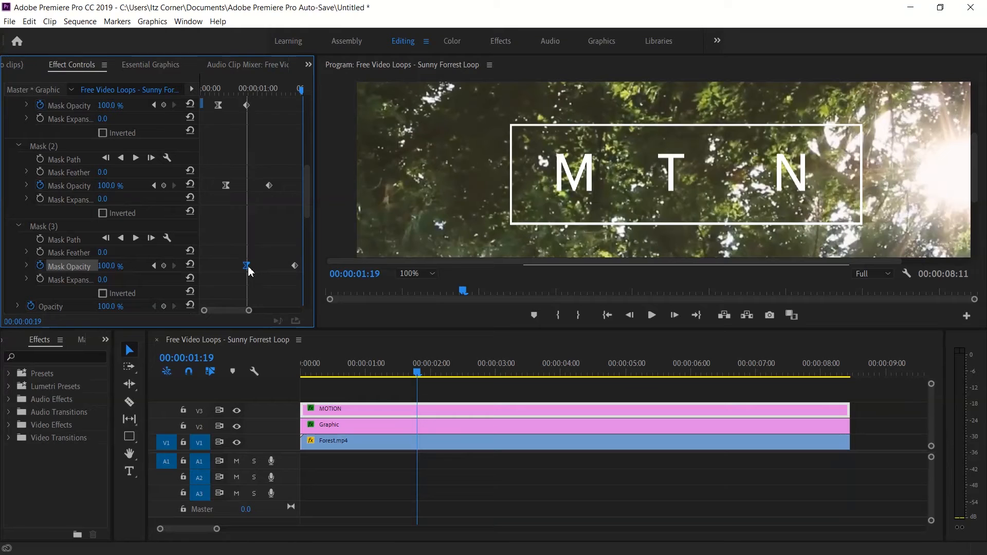
Draw a closed four-point opacity mask around the first letter O, undoing the stray curve on its closing point.
left_click_drag(419, 379, 365, 384)
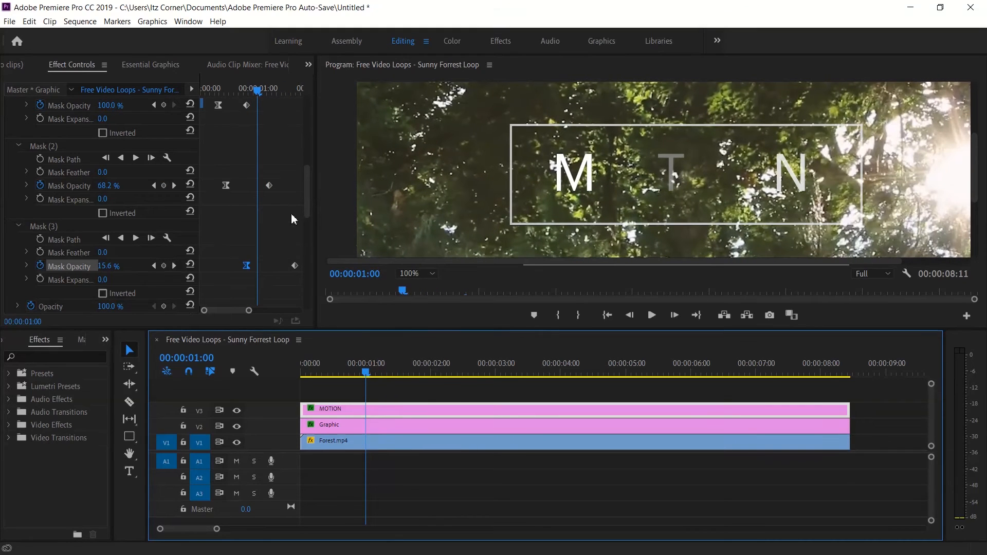
left_click_drag(305, 199, 305, 178)
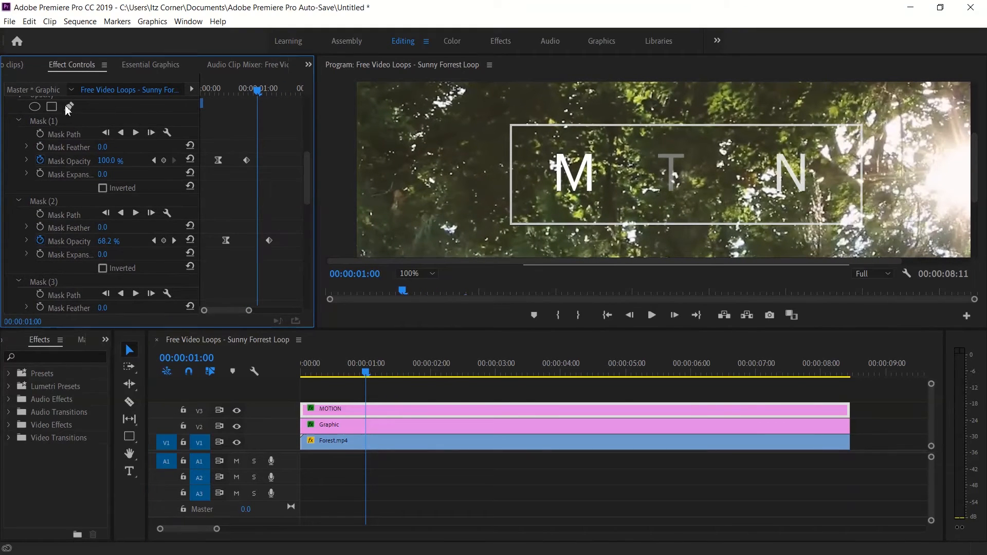
left_click(607, 141)
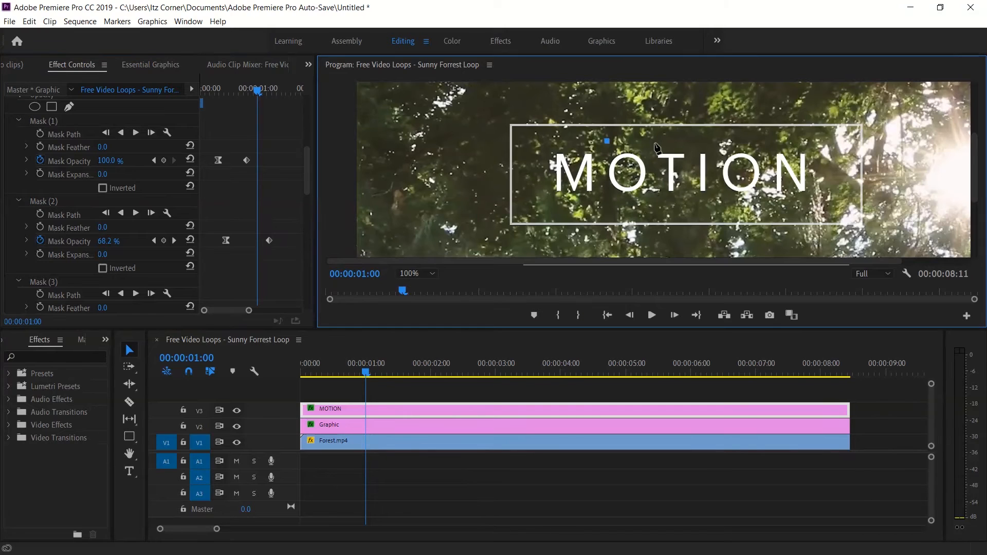
left_click(651, 144)
left_click(651, 201)
left_click_drag(603, 149, 610, 149)
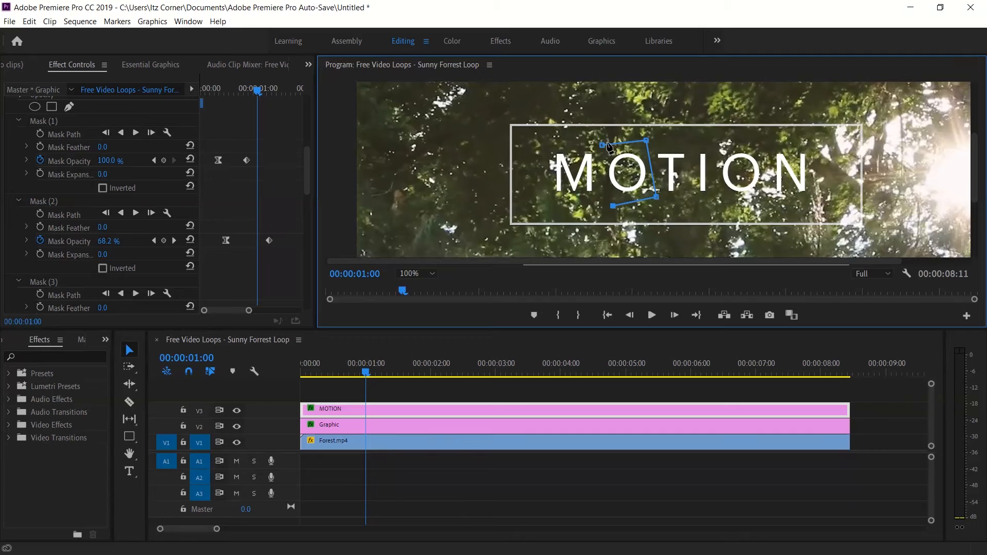
key("ctrl+z")
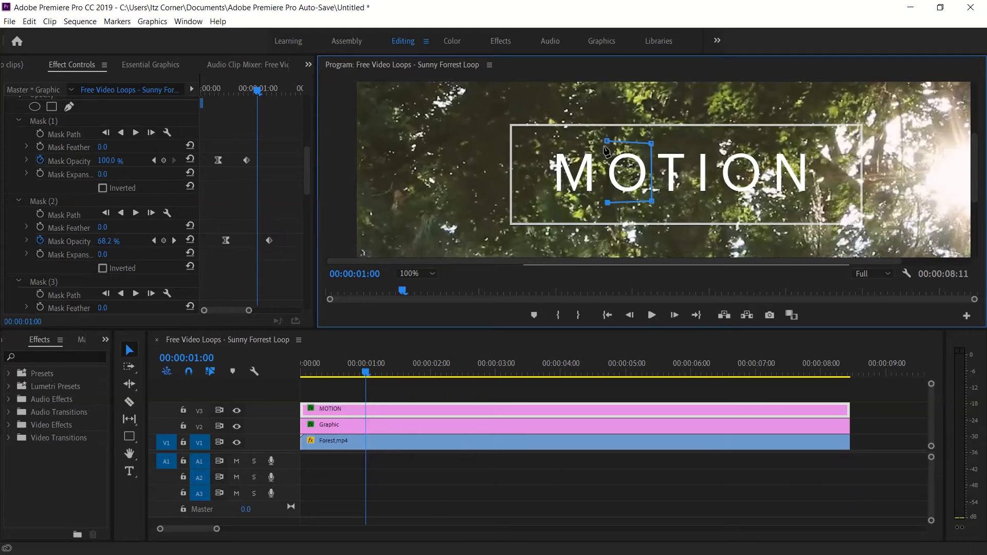
left_click(608, 141)
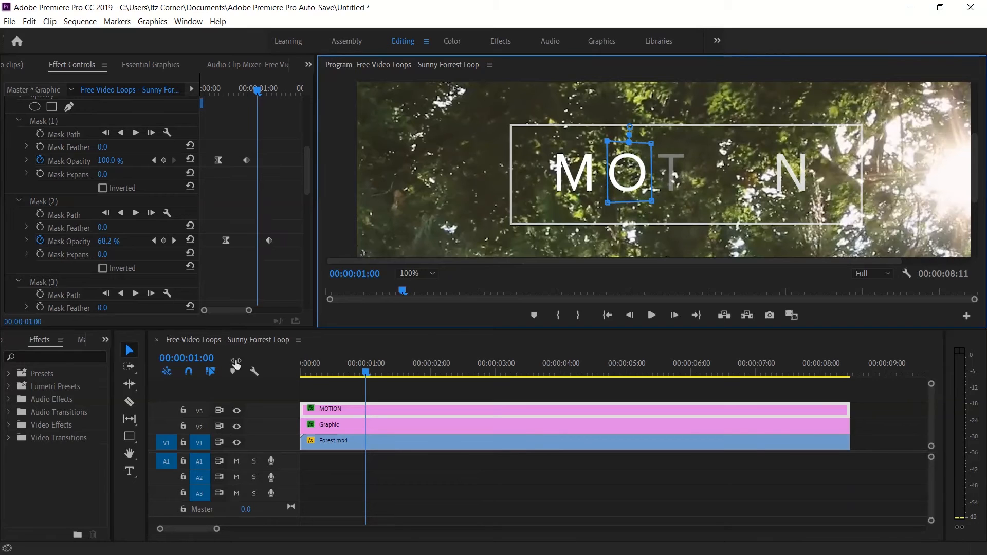
left_click(129, 350)
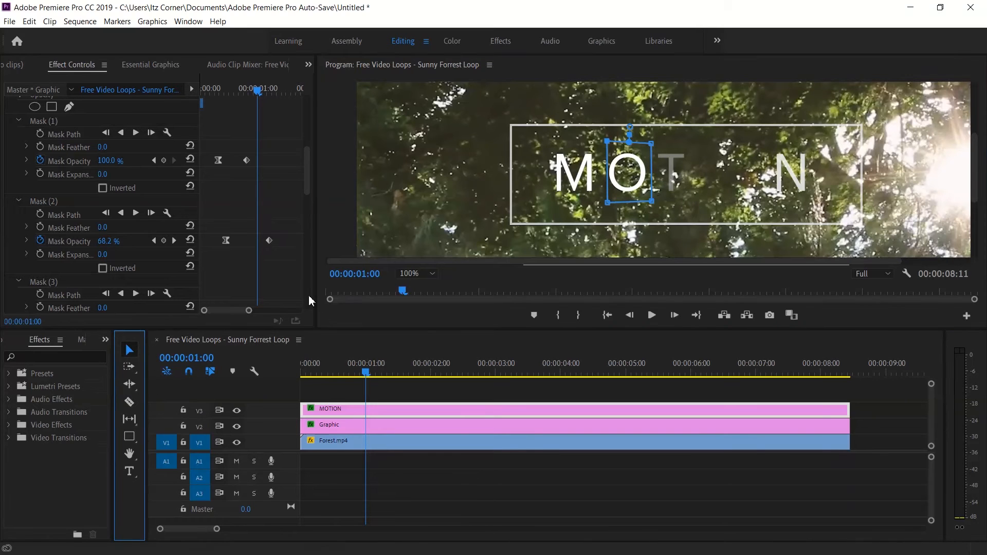
Add a mask opacity keyframe of 0% to the first O's mask at 00:00:01:02.
left_click_drag(310, 170, 304, 194)
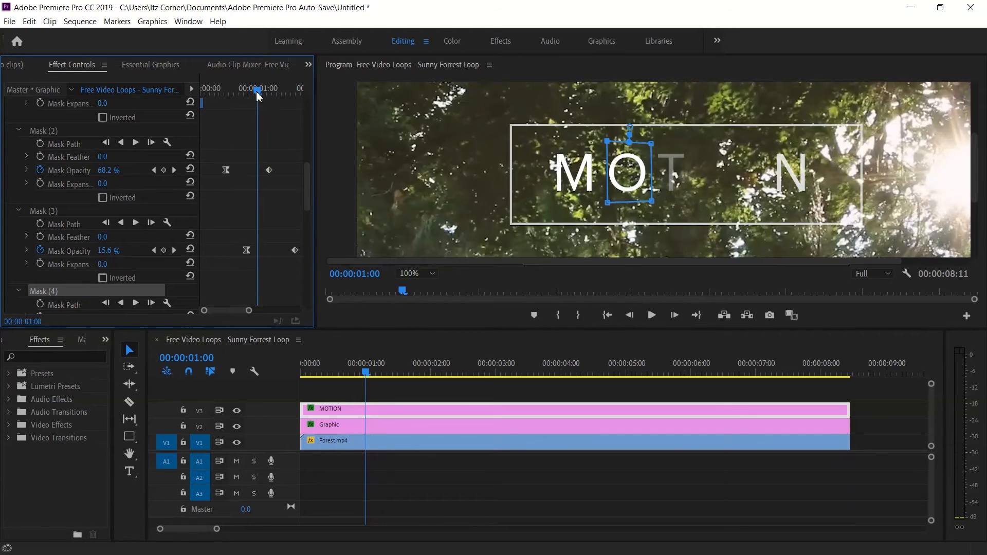
left_click_drag(259, 96, 262, 92)
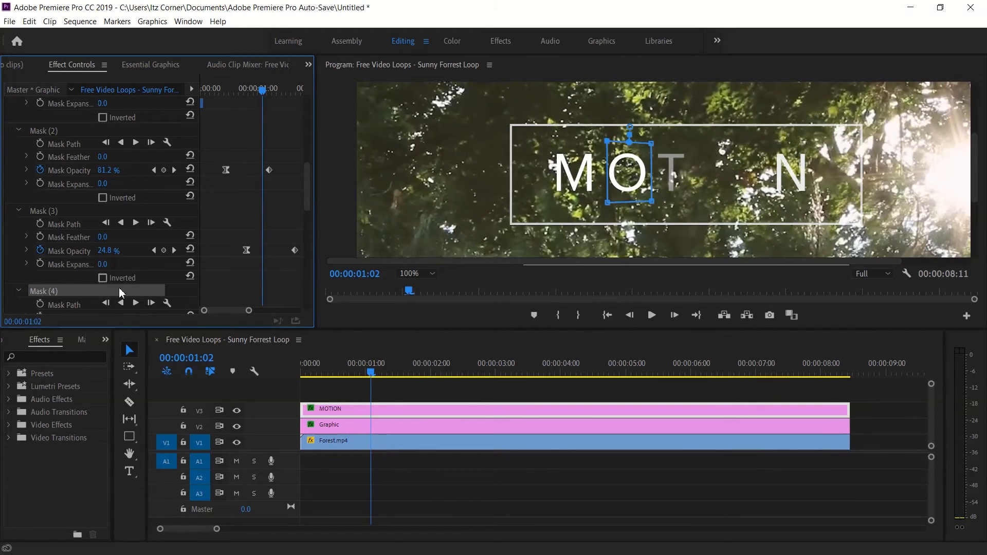
left_click_drag(310, 203, 310, 226)
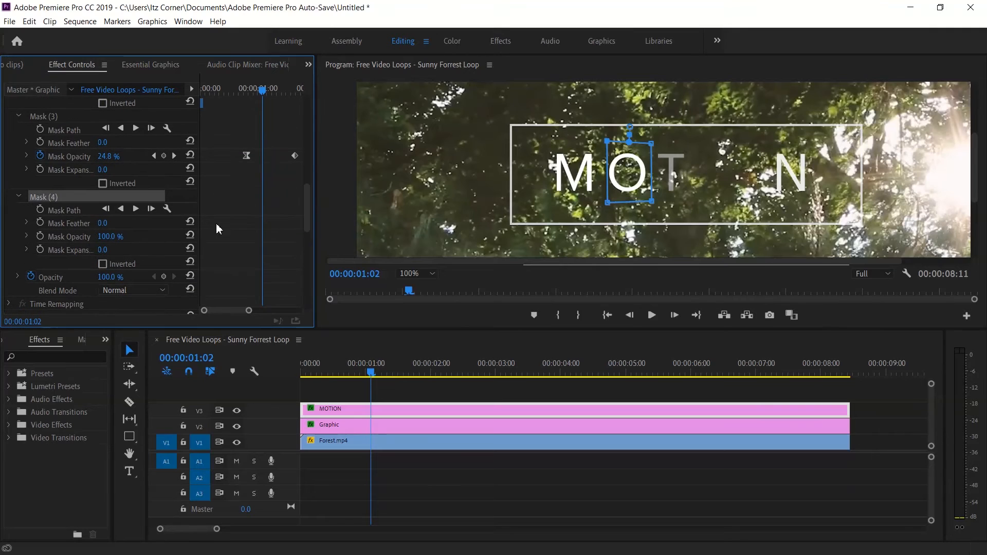
left_click(109, 237)
type("0")
key("Return")
left_click(40, 237)
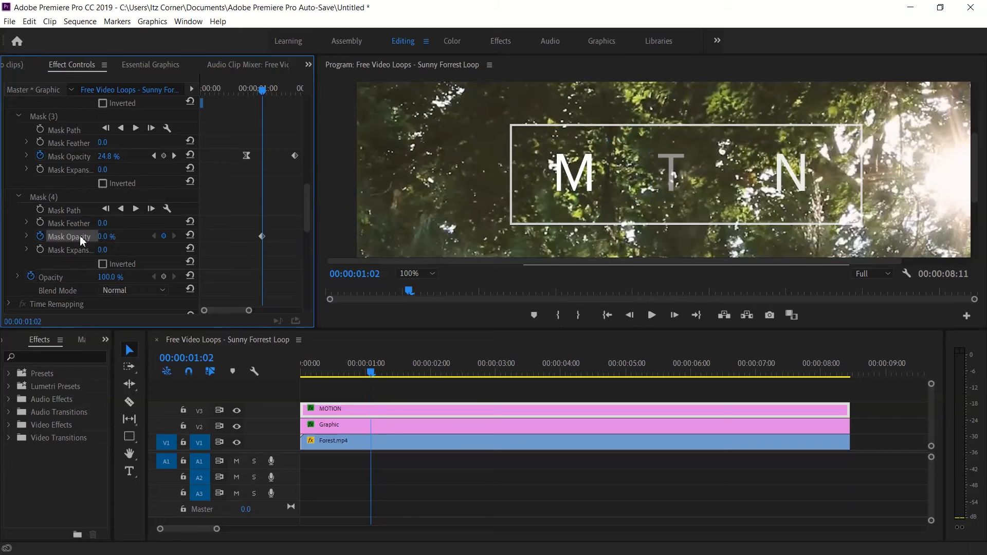
Add a mask opacity keyframe of 100% to the first O's mask at 00:00:02:03 and set its first keyframe to Bezier.
left_click_drag(242, 311, 245, 311)
left_click_drag(238, 97, 295, 91)
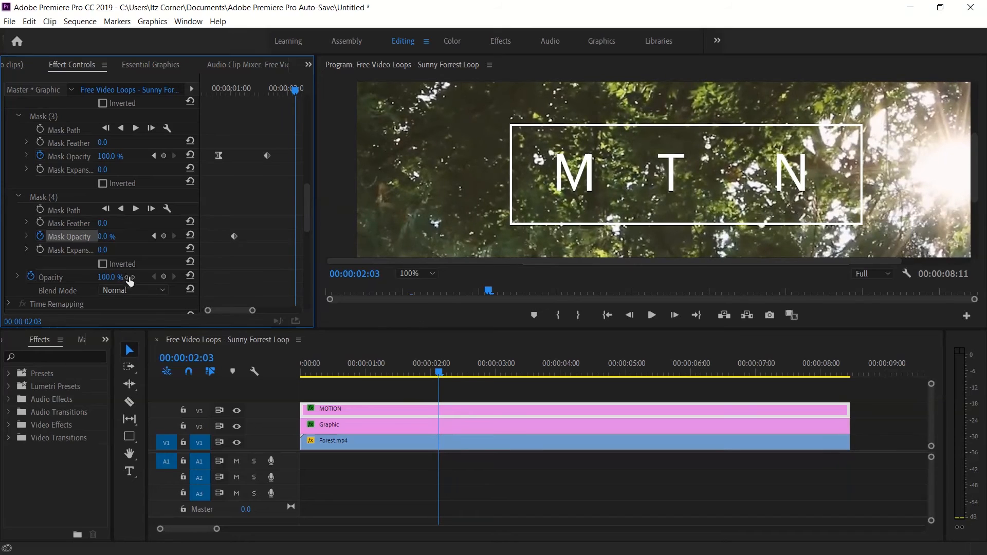
left_click(106, 236)
type("100")
key("Return")
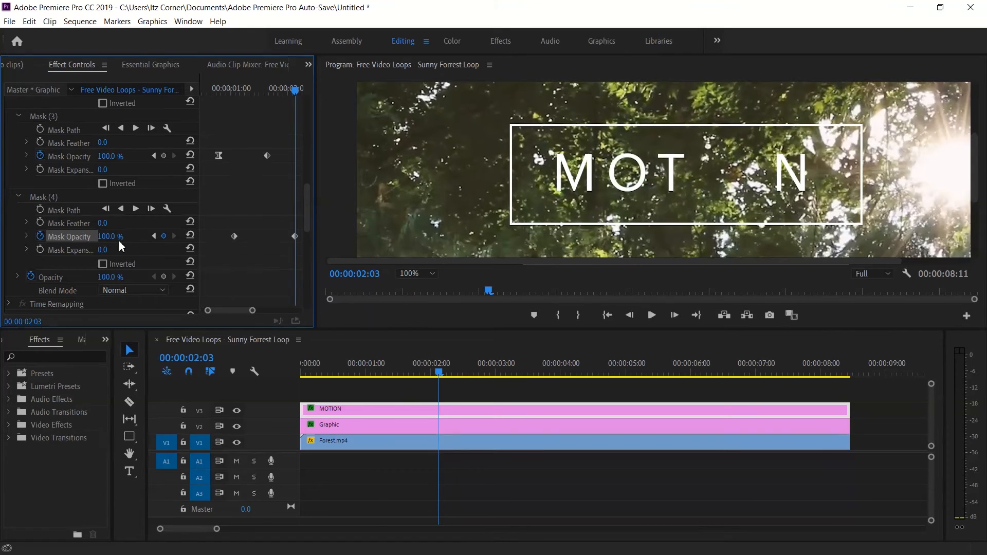
right_click(234, 237)
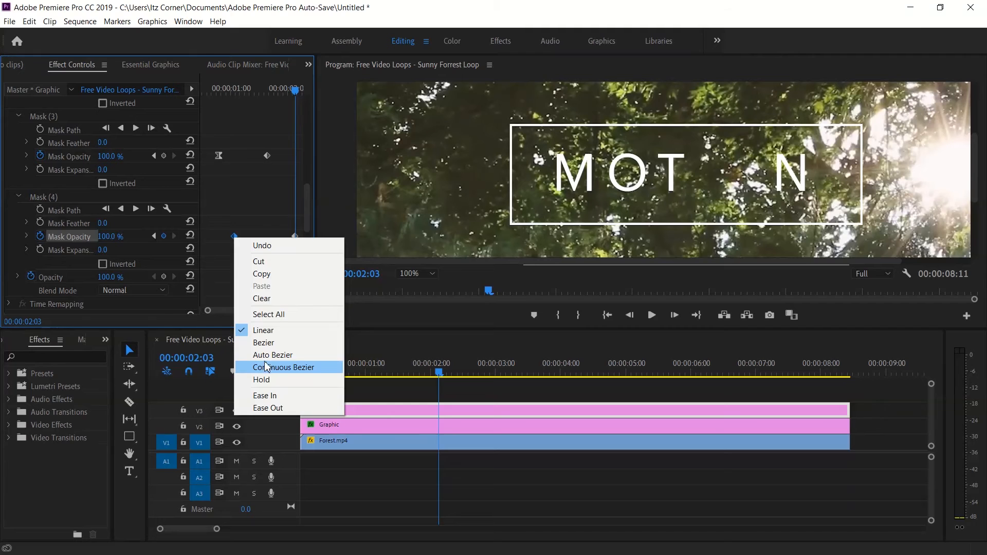
left_click(263, 342)
Preview the animation from the start and move the first O's 100% opacity keyframe slightly earlier.
left_click_drag(443, 374, 256, 379)
key("space")
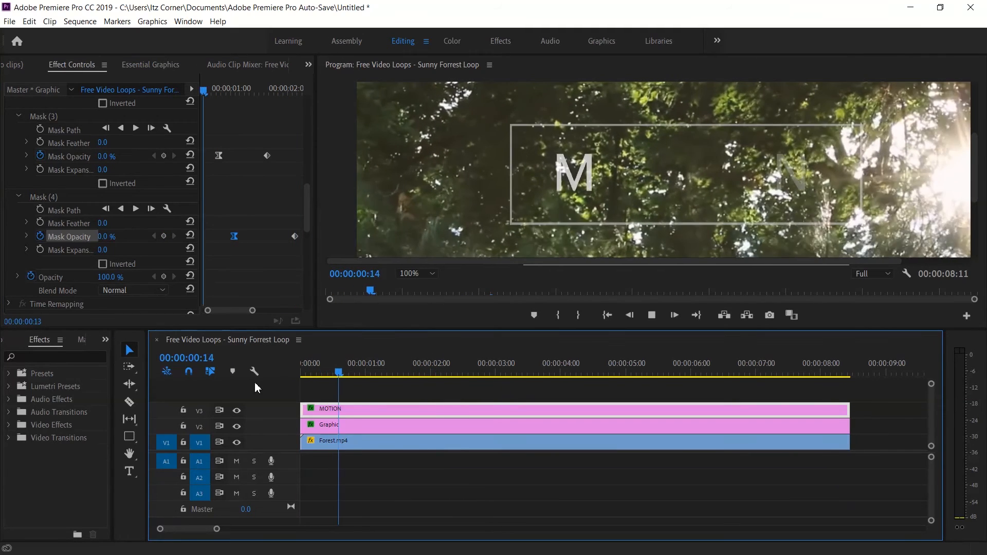
key("space")
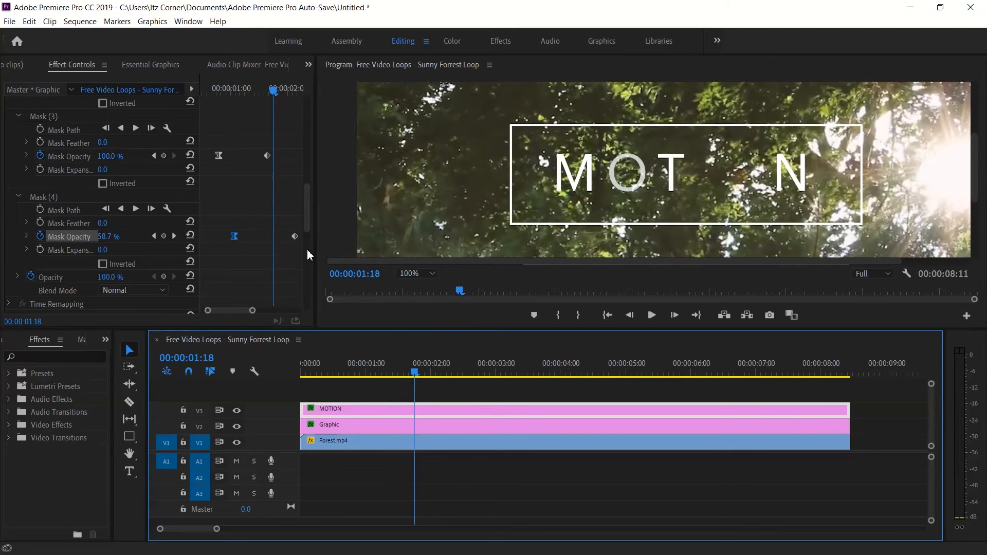
left_click_drag(295, 238, 290, 241)
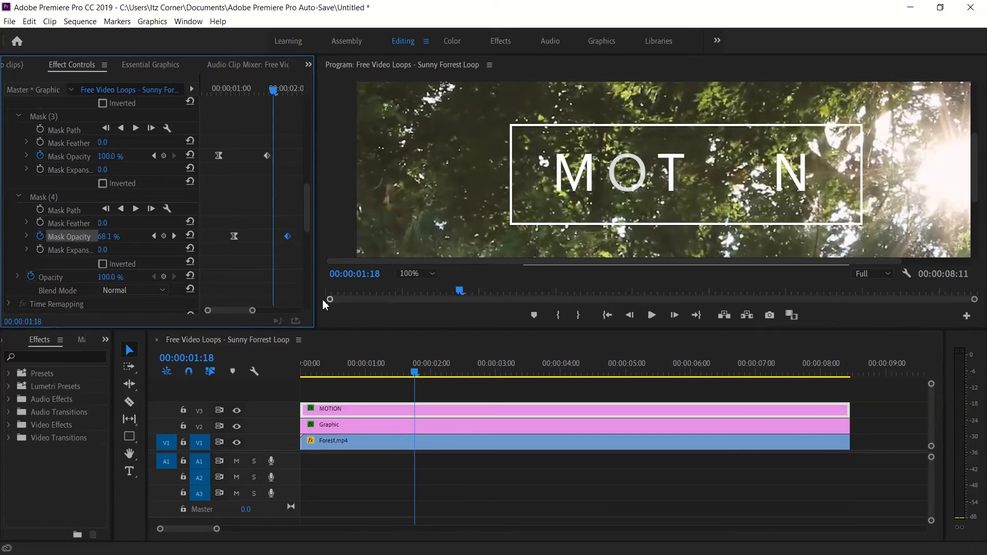
Draw a closed four-point opacity mask around the second letter O of the MOTION title.
left_click_drag(310, 221, 306, 150)
left_click(69, 215)
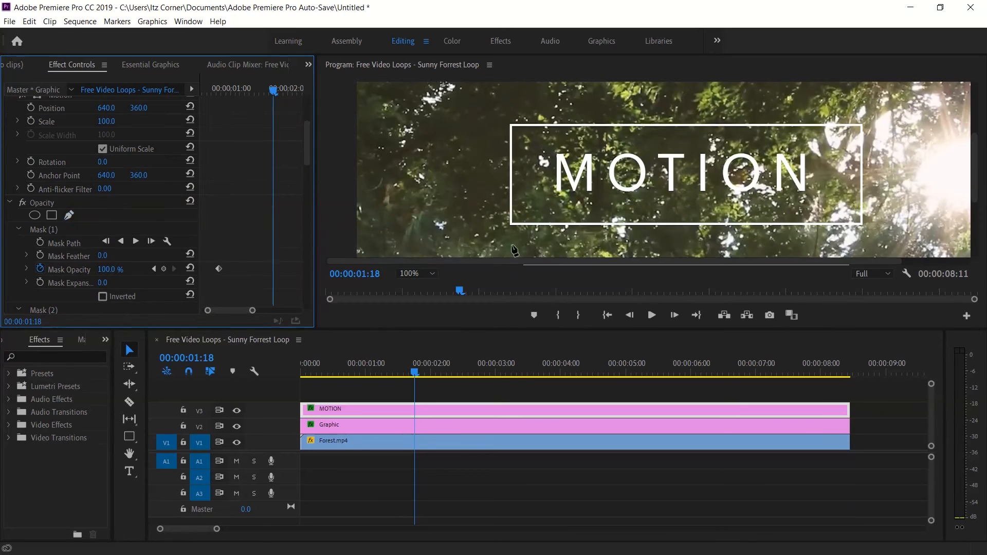
left_click(721, 143)
left_click(766, 144)
left_click(767, 198)
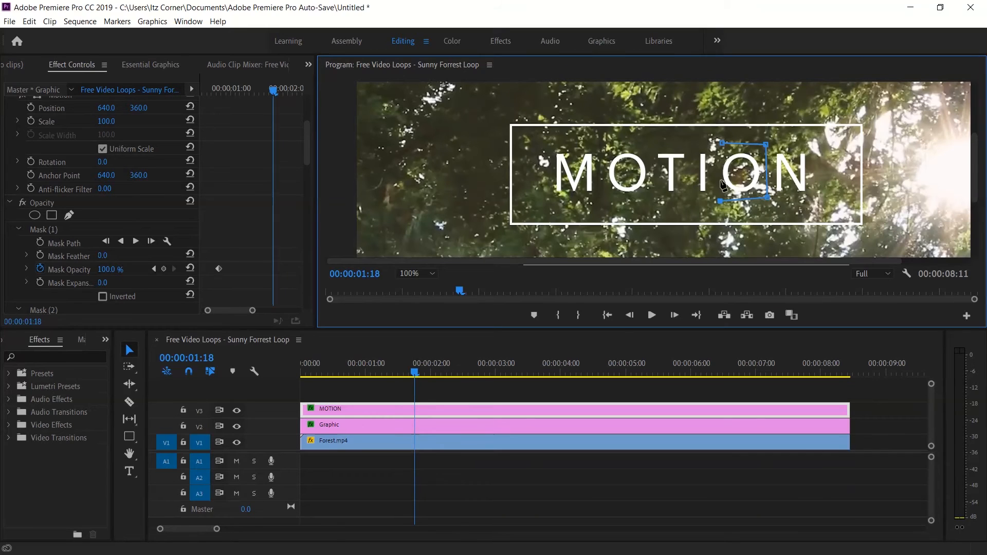
left_click(722, 145)
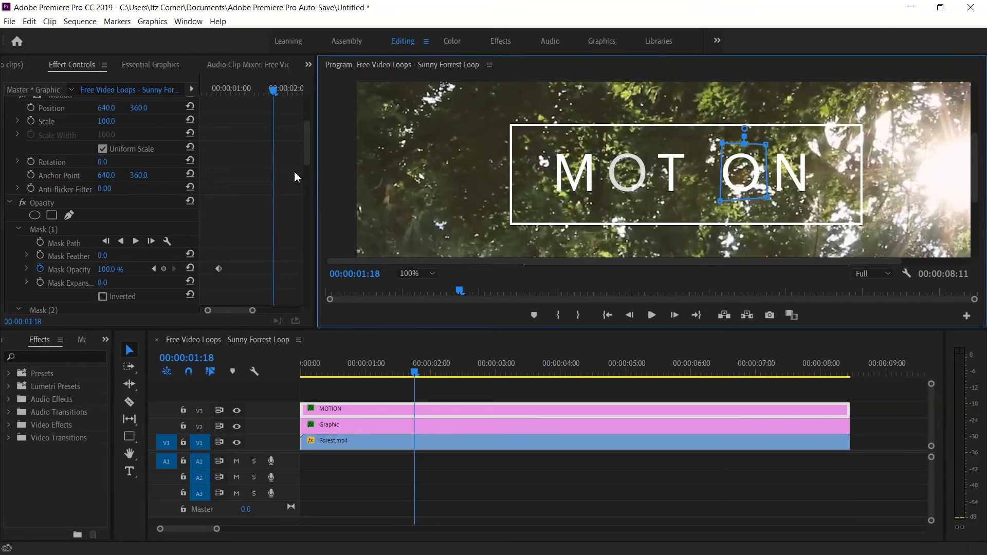
Add a mask opacity keyframe of 0% to the second O's mask at 00:00:01:10.
left_click_drag(307, 148, 301, 209)
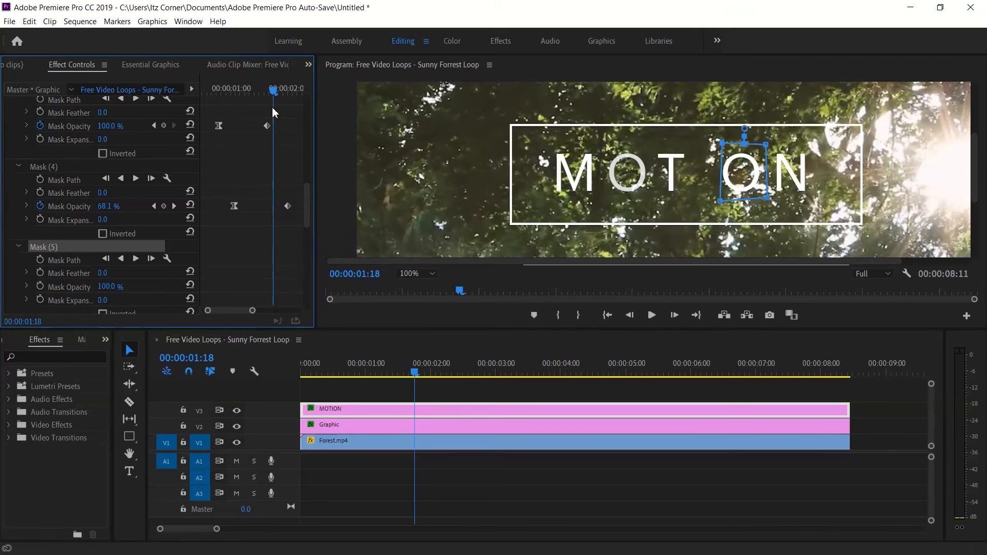
left_click_drag(273, 94, 254, 94)
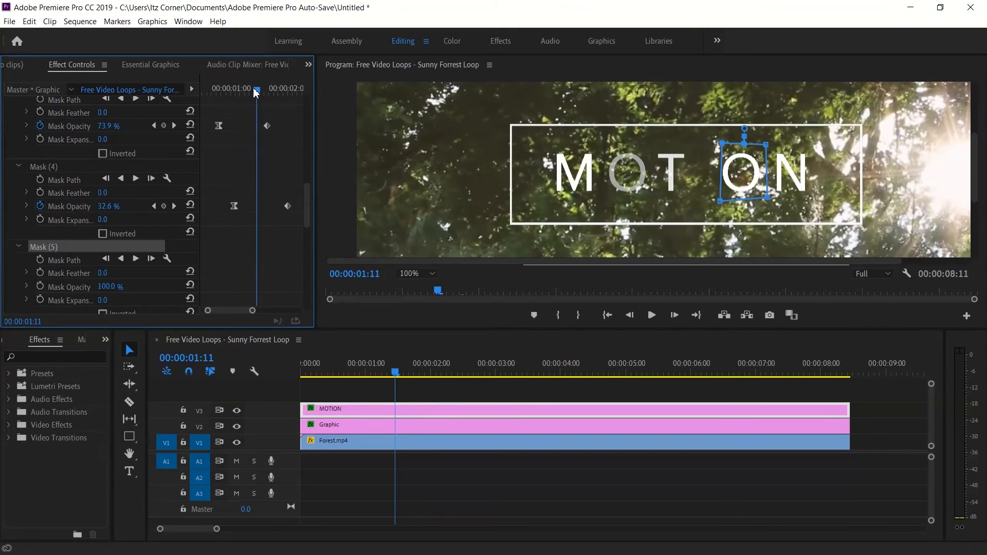
left_click(56, 252)
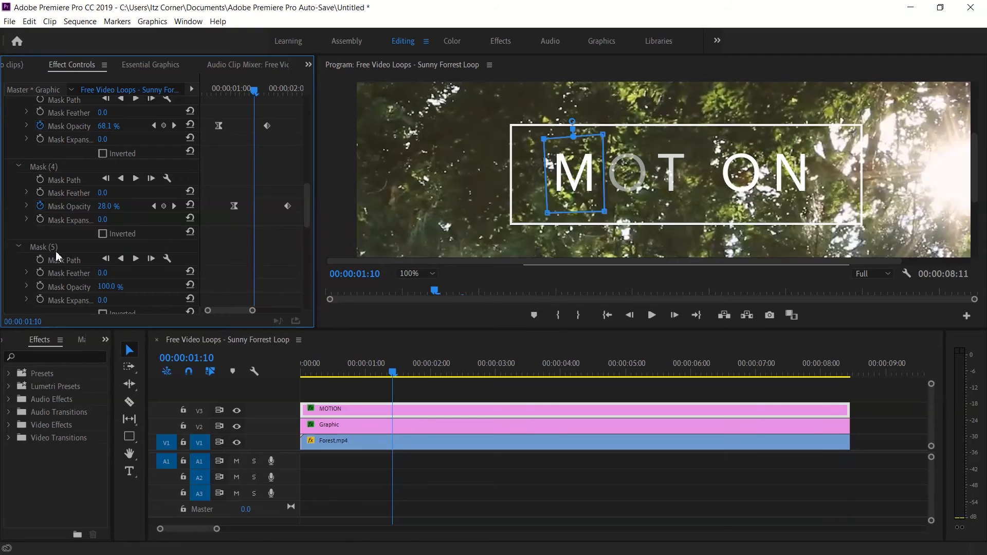
left_click(119, 287)
type("0")
key("Return")
left_click(40, 286)
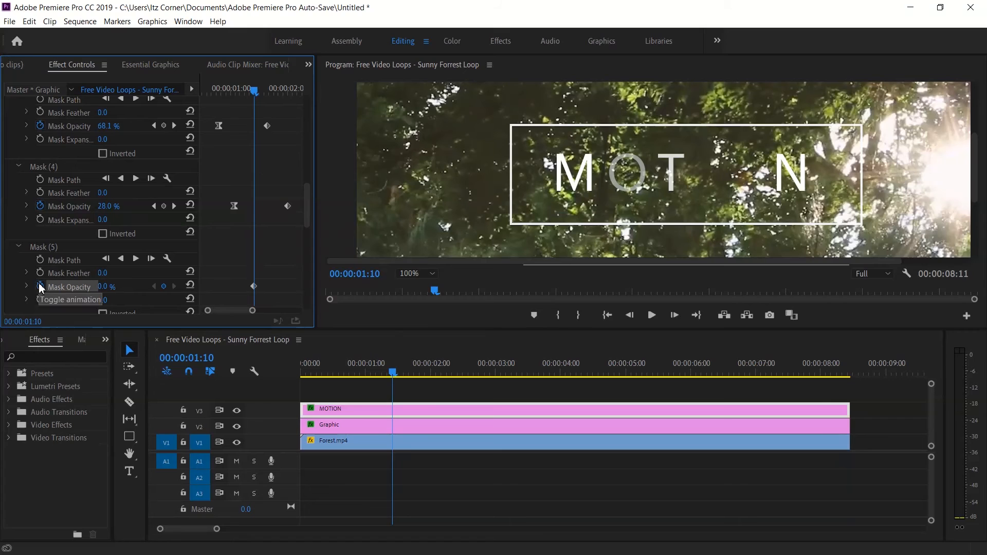
Add a mask opacity keyframe of 100% to the second O's mask at 00:00:02:03 and set its first keyframe to Bezier.
left_click_drag(258, 92, 295, 93)
left_click(108, 287)
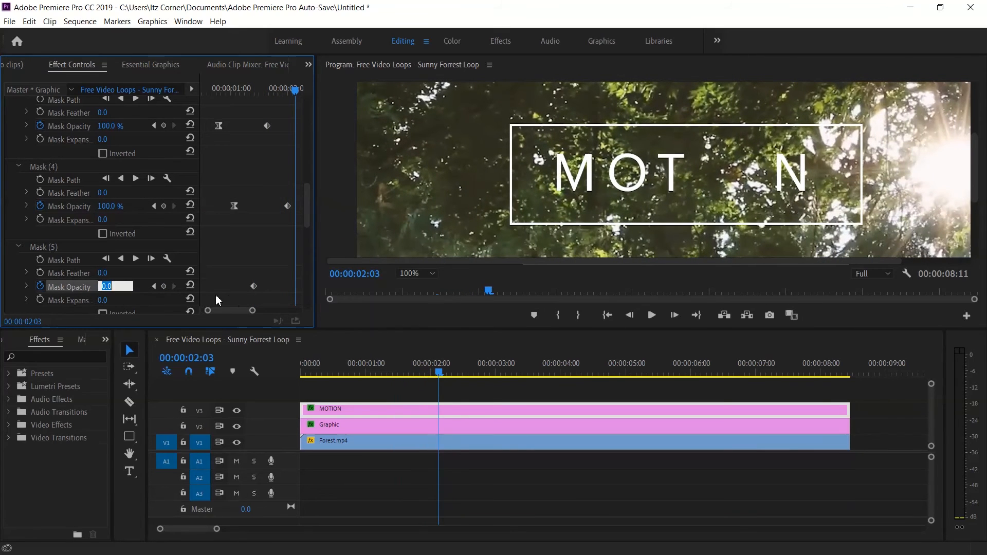
type("100")
key("Return")
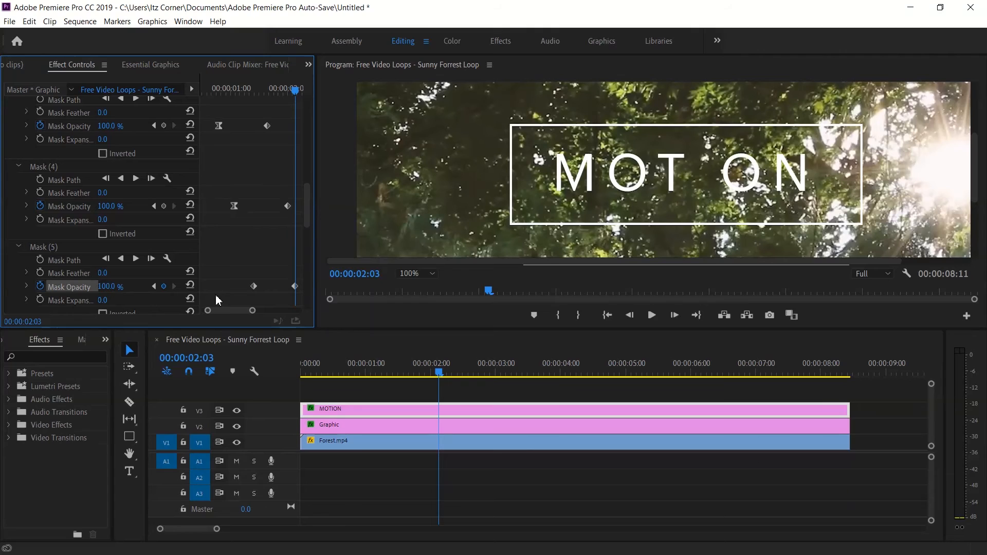
right_click(253, 287)
left_click(278, 389)
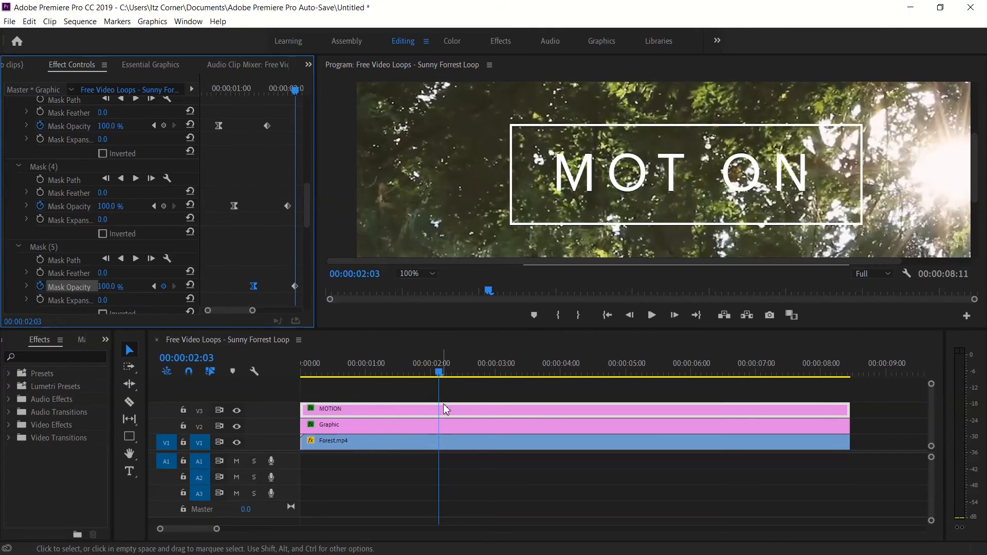
Draw a closed four-point opacity mask around the letter I of the MOTION title.
left_click(431, 373)
mouse_move(431, 377)
left_mouse_down()
mouse_move(301, 383)
mouse_move(436, 389)
left_mouse_up()
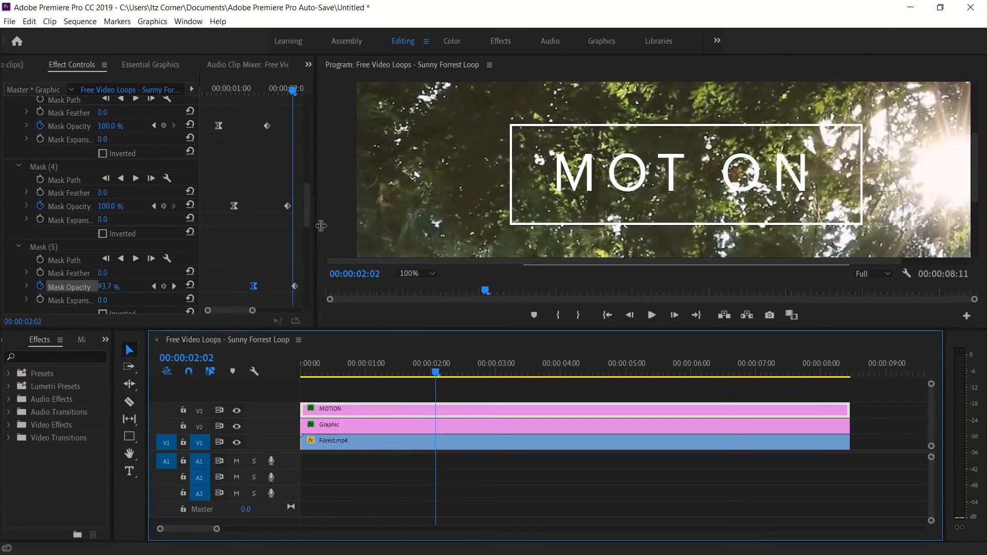
left_click(308, 214)
scroll(308, 218, "down", 3)
left_click_drag(304, 209, 300, 154)
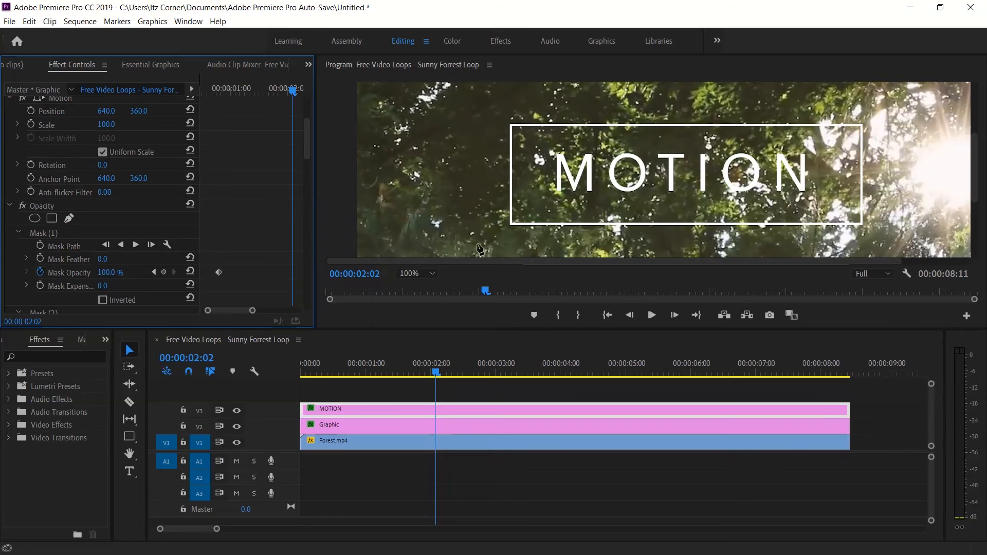
left_click(692, 140)
left_click(718, 139)
left_click(717, 206)
left_click(689, 204)
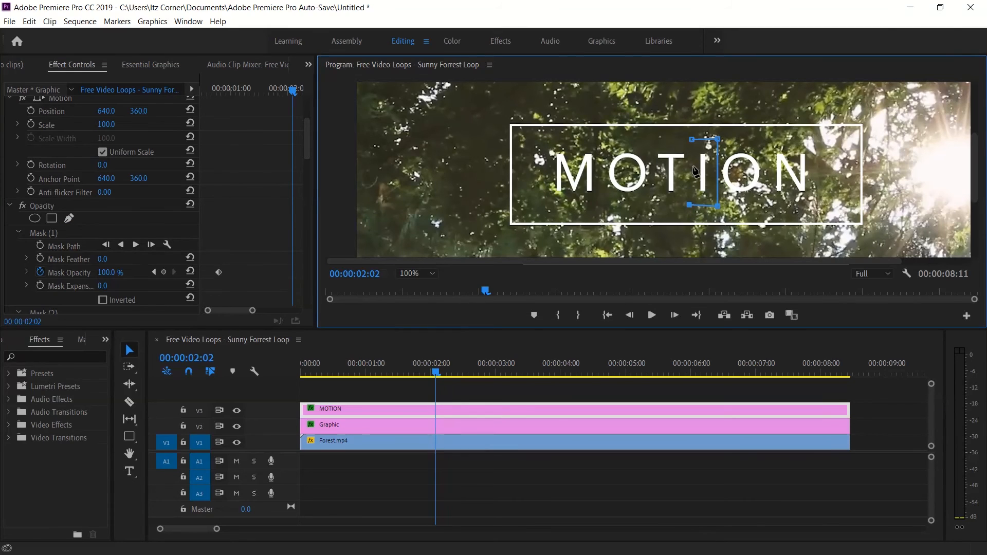
left_click(692, 140)
left_click(129, 351)
Add a mask opacity keyframe of 0% to the letter I's mask at 00:00:01:17.
left_click_drag(304, 155, 304, 235)
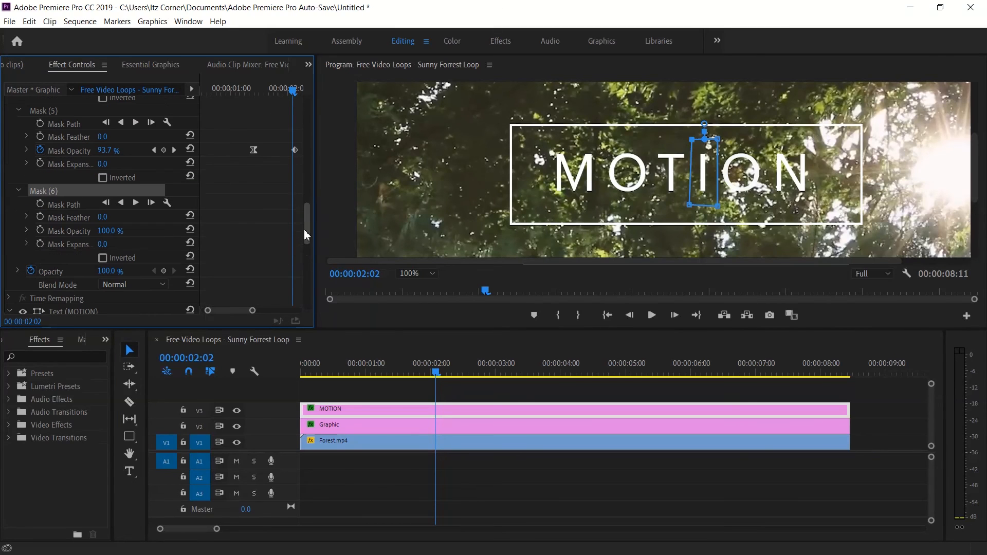
left_click_drag(253, 311, 263, 311)
left_click_drag(308, 236, 307, 212)
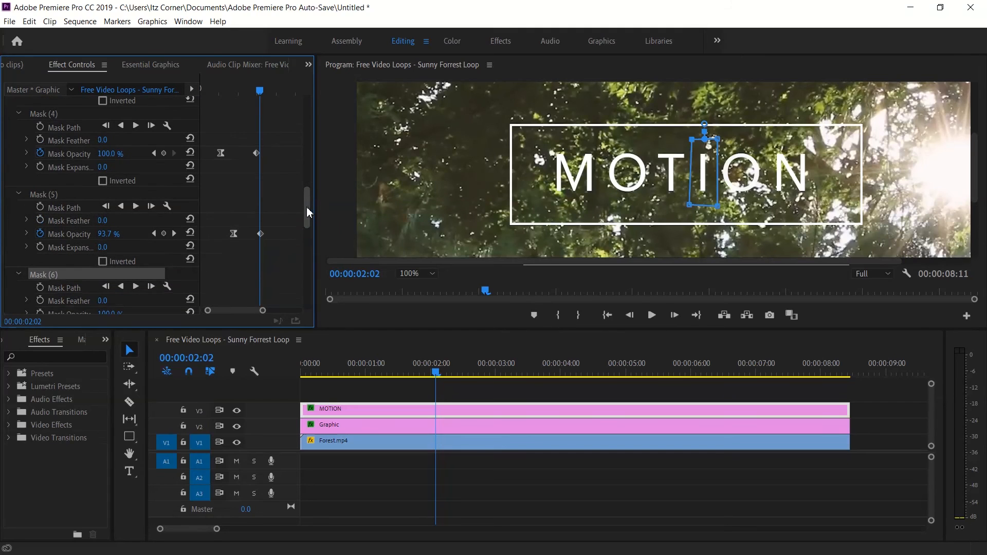
left_click_drag(261, 93, 252, 93)
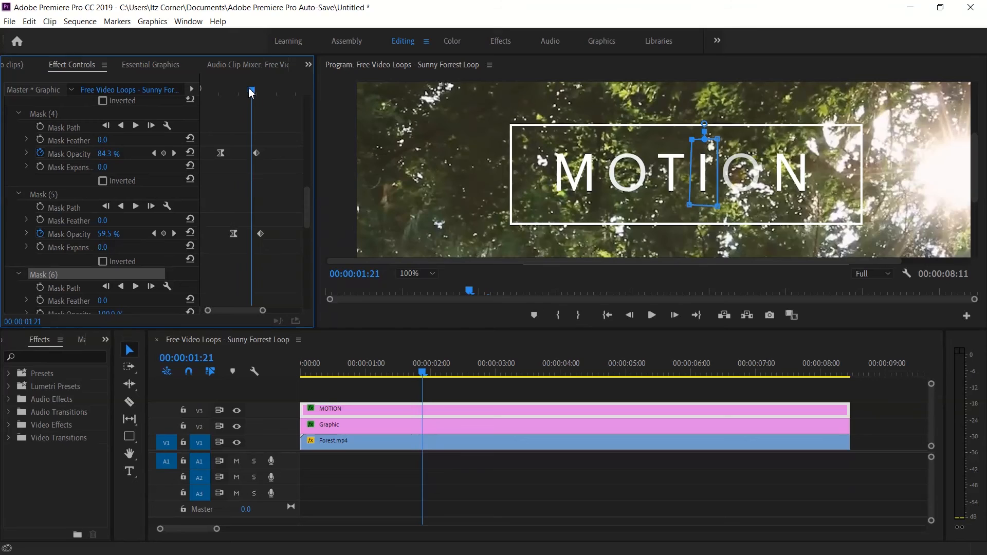
left_click_drag(251, 92, 244, 91)
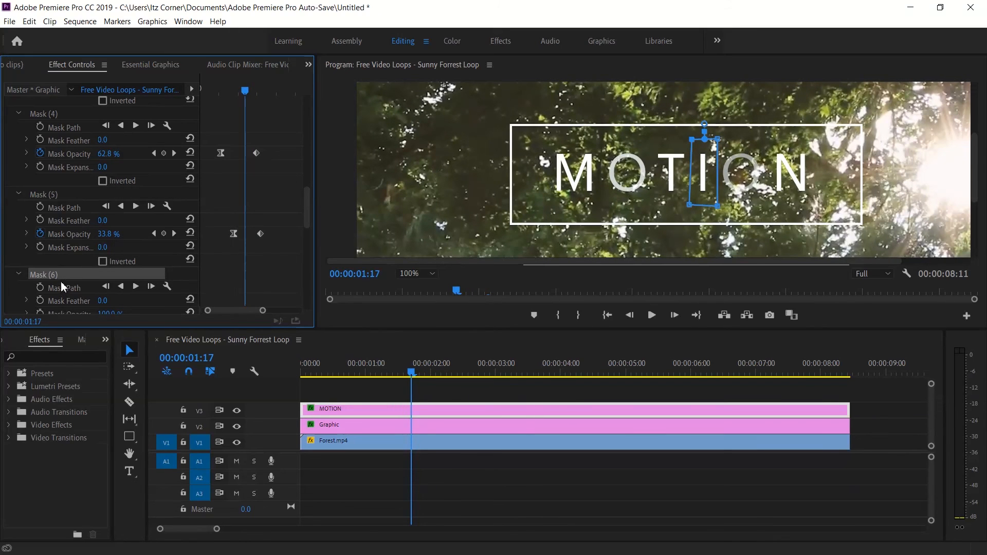
scroll(308, 214, "down", 3)
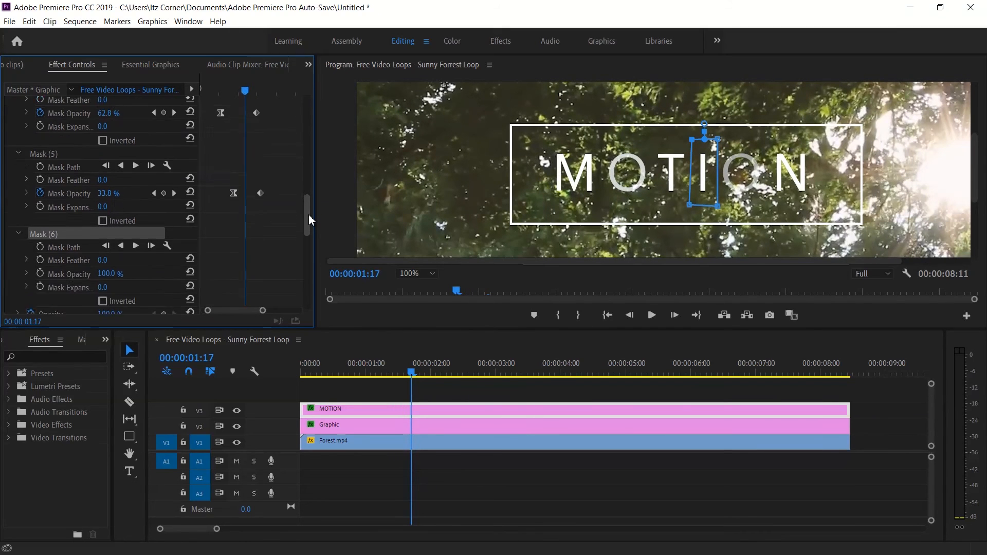
left_click(103, 250)
type("0")
key("Return")
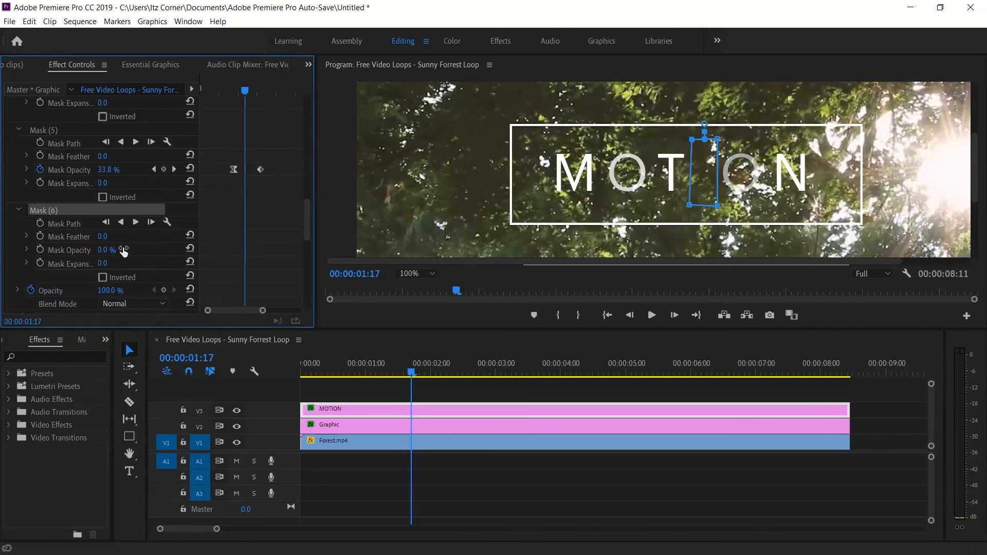
left_click(39, 250)
Add a mask opacity keyframe of 100% to the letter I's mask at 00:00:02:16 and set its first keyframe to Bezier.
left_click_drag(249, 92, 281, 91)
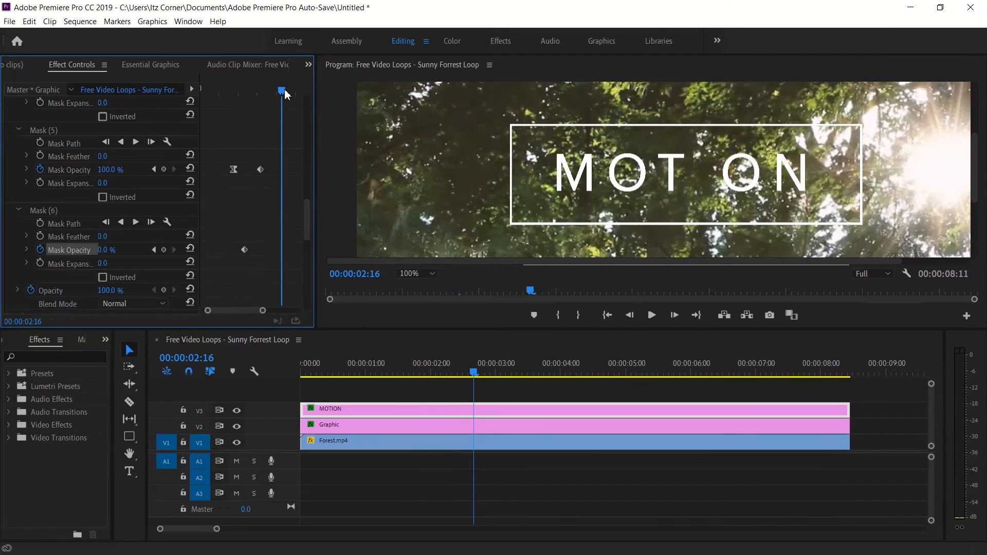
left_click(121, 251)
type("100")
key("Return")
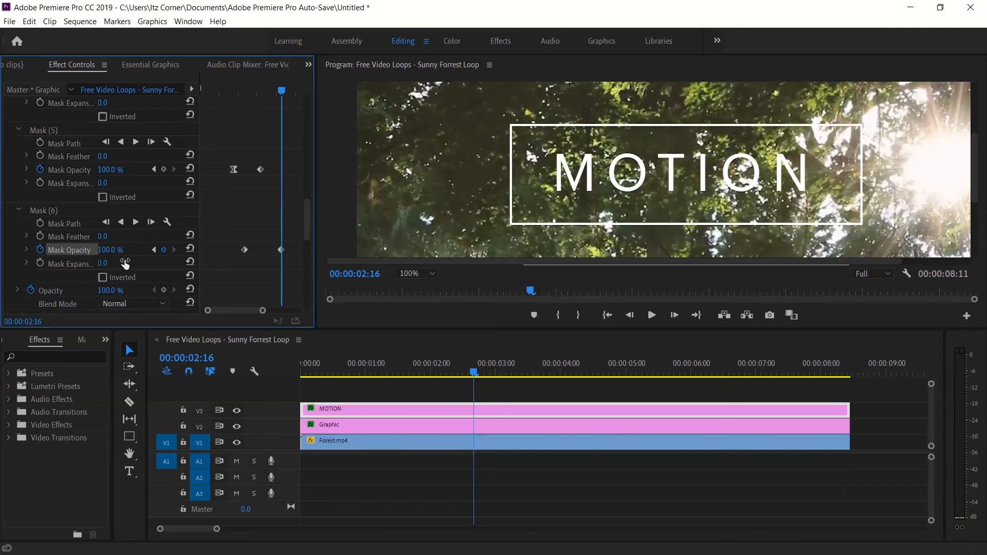
right_click(246, 251)
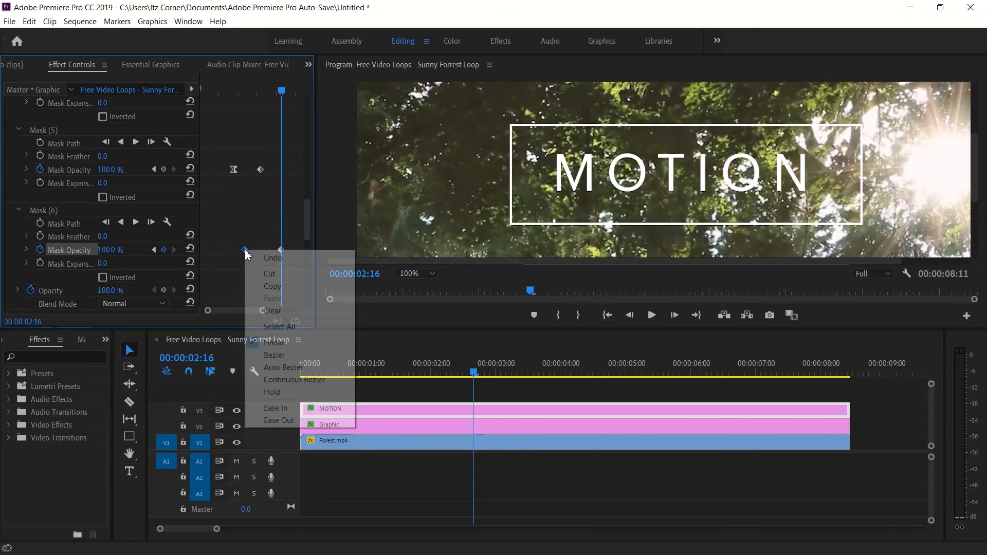
left_click(257, 357)
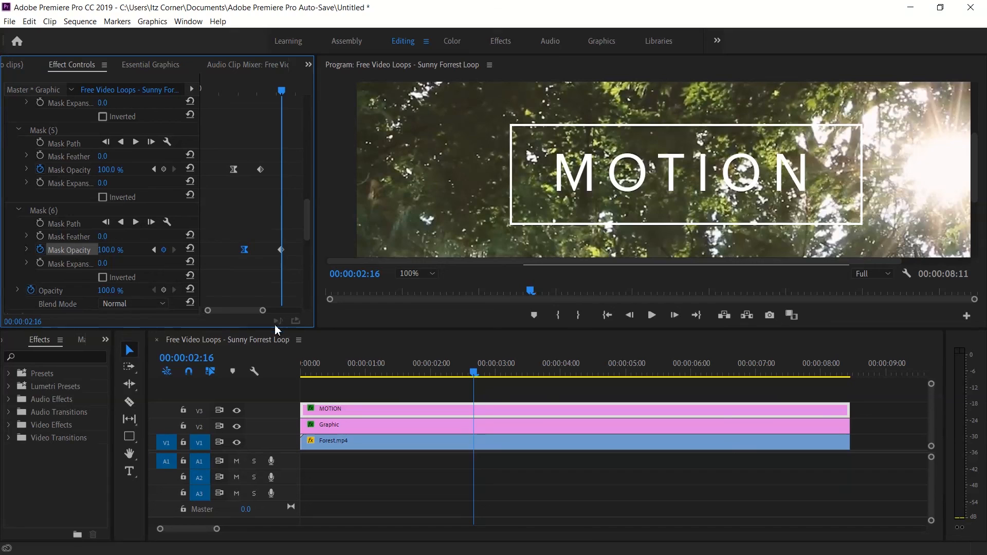
Set the program preview zoom to Fit and play the title animation from the start of the sequence.
left_click_drag(264, 312, 327, 320)
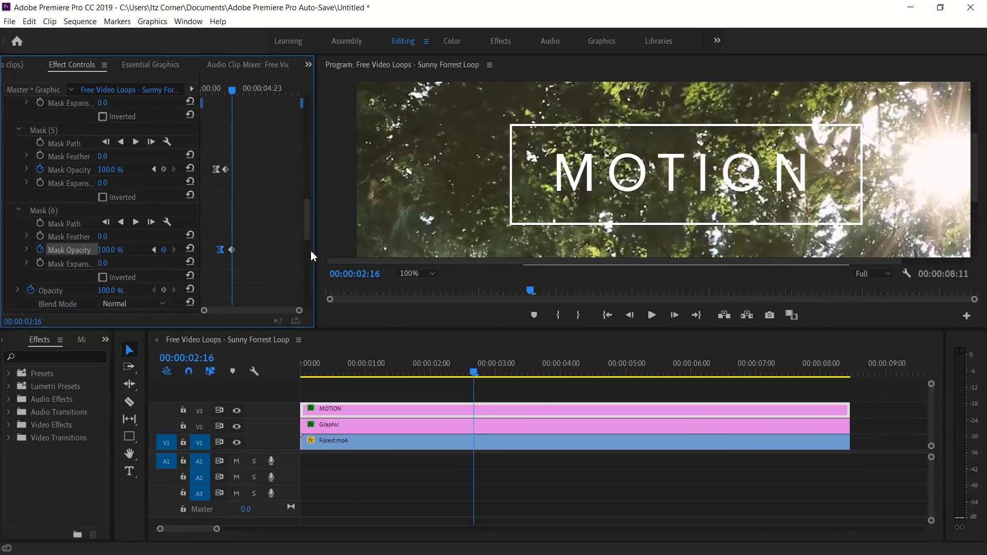
left_click_drag(309, 229, 310, 116)
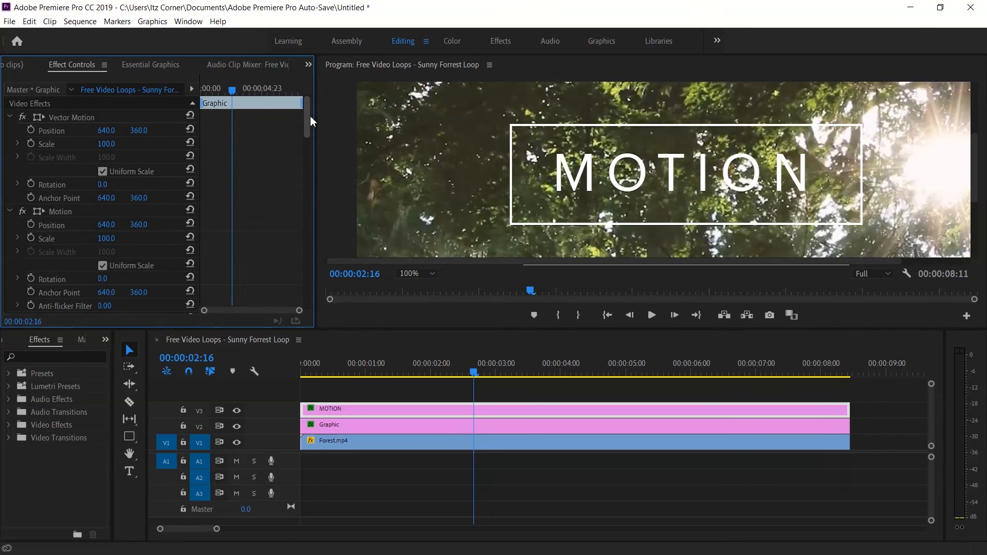
left_click_drag(473, 373, 205, 386)
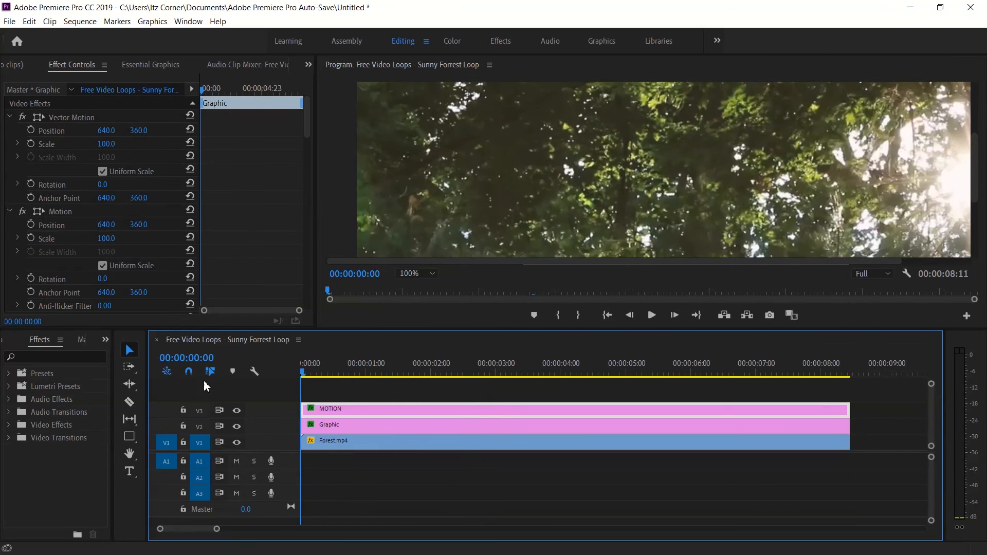
left_click(416, 274)
left_click(419, 286)
key("space")
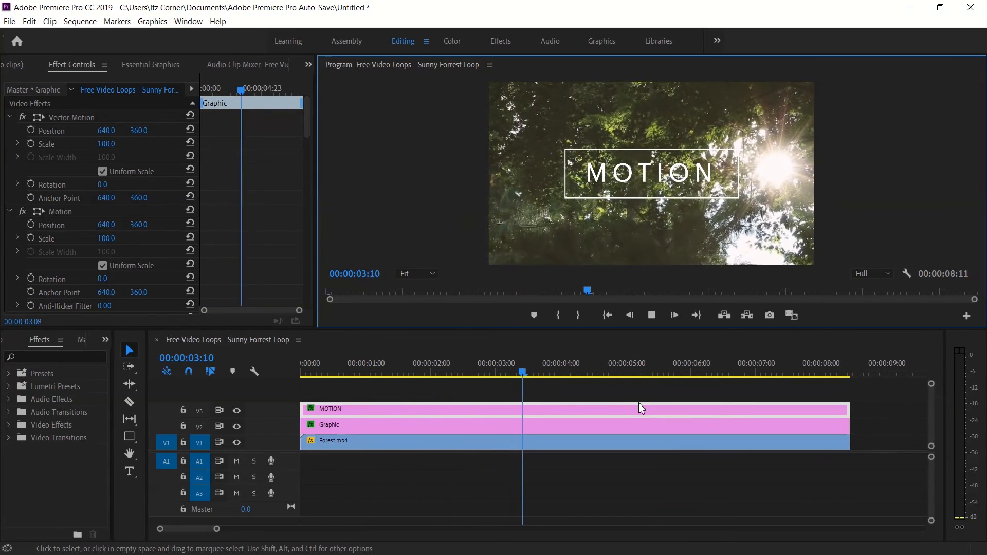
key("space")
left_click_drag(646, 373, 304, 397)
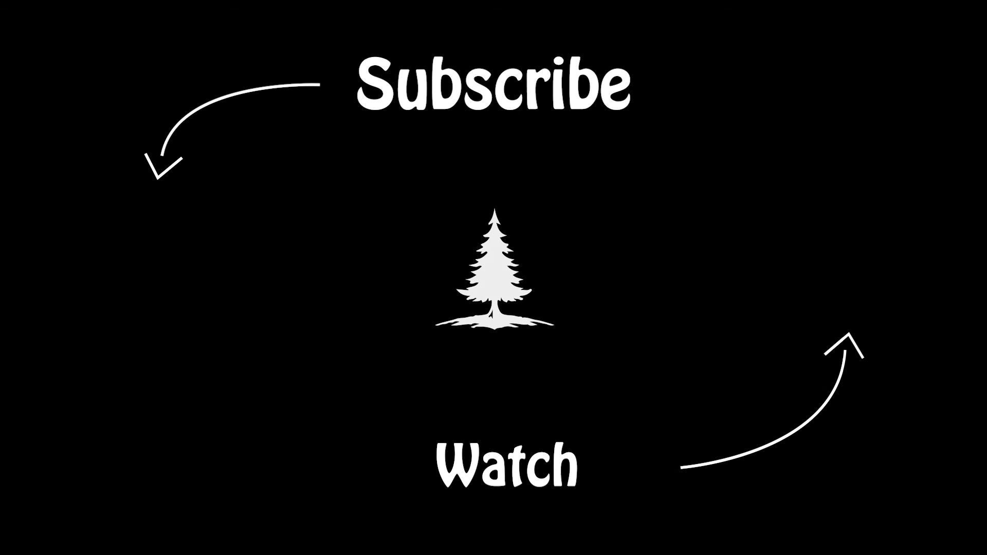